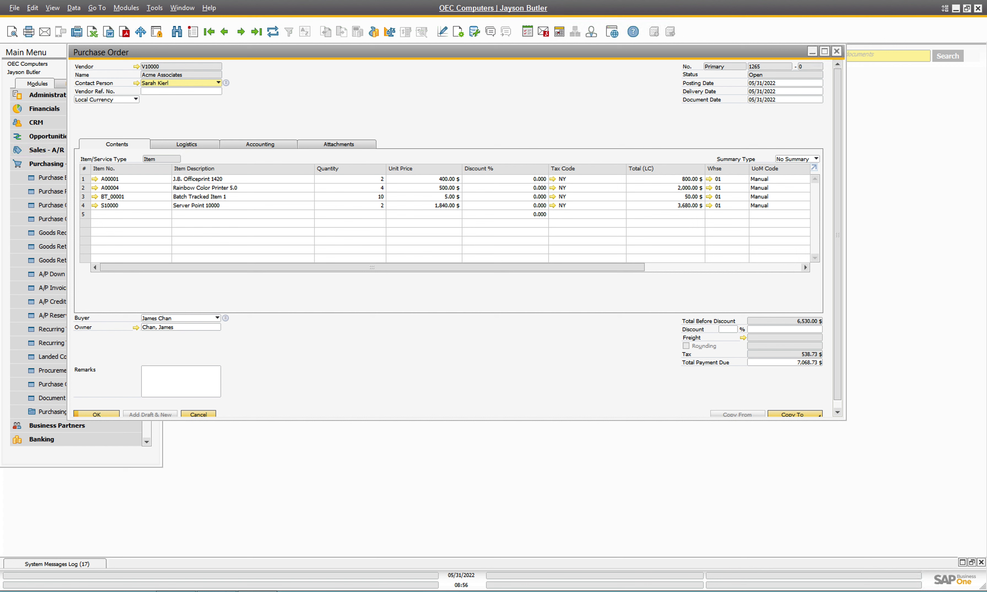
- Switch from the SAP Business One purchase order to the RIC Warehouse Management portal in Chrome
key("alt+Tab")
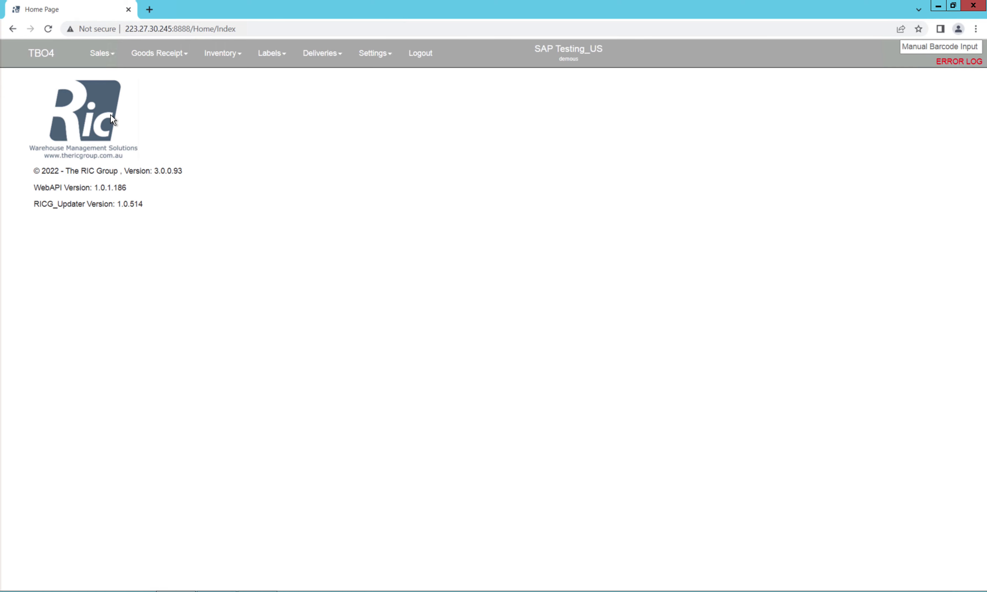
- Go to Goods Receipt > Receiving for purchase orders and list orders from all suppliers
left_click(153, 59)
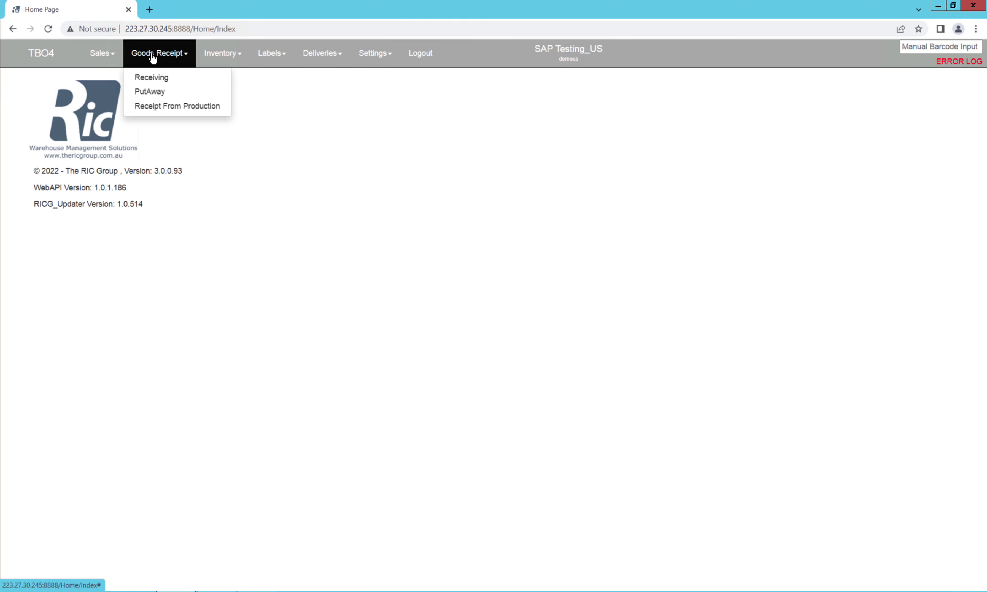
left_click(155, 80)
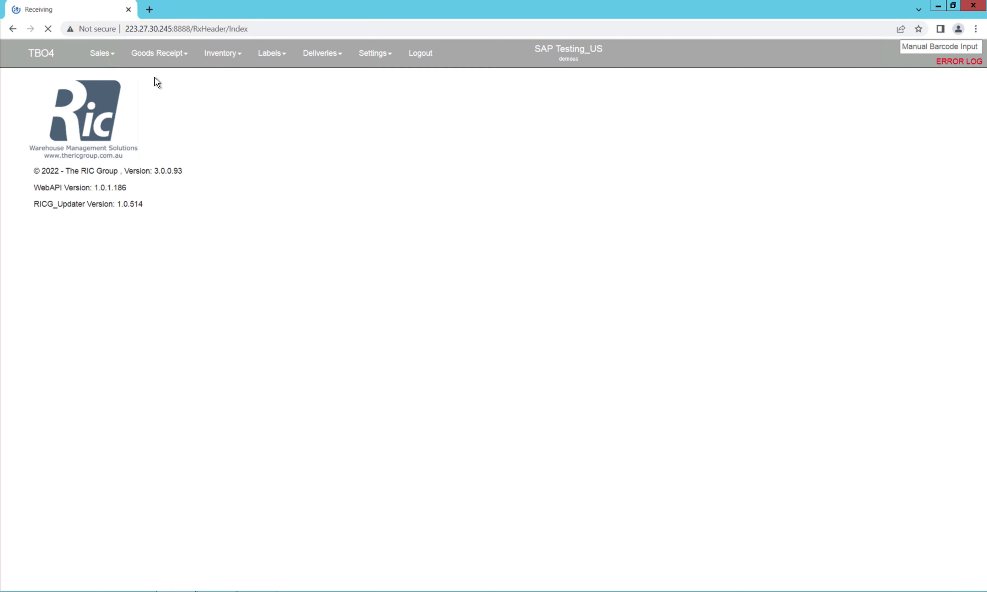
left_click(52, 212)
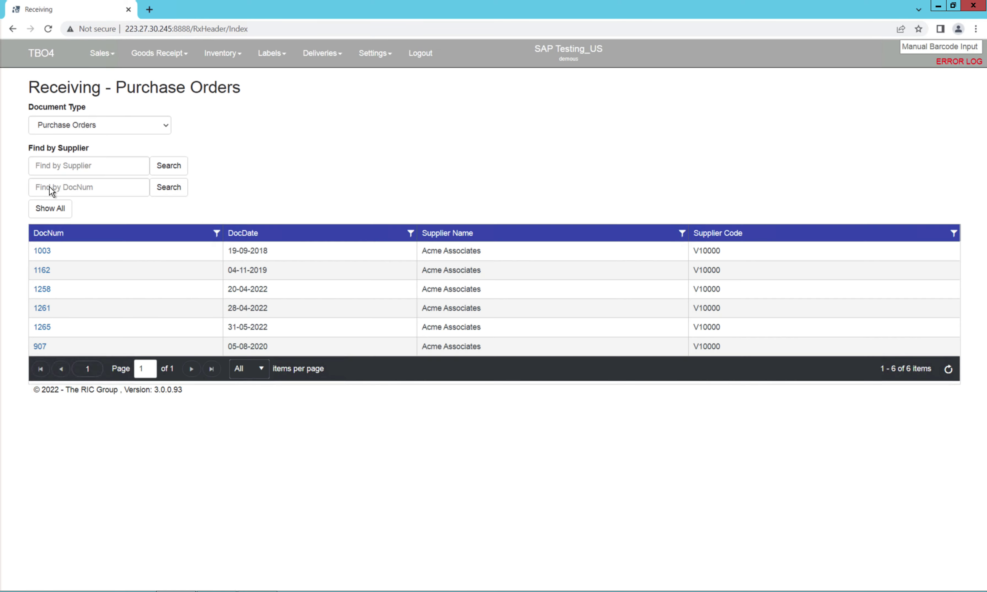
left_click(51, 211)
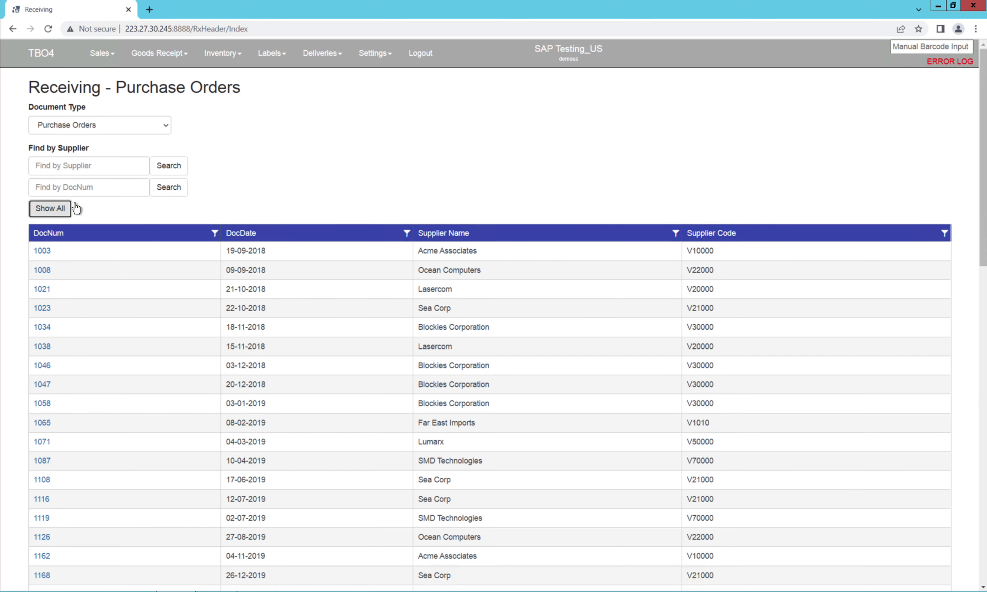
- Search suppliers for 'acm', filter to Acme Associates, and open PO 1265 for receiving
left_click(111, 169)
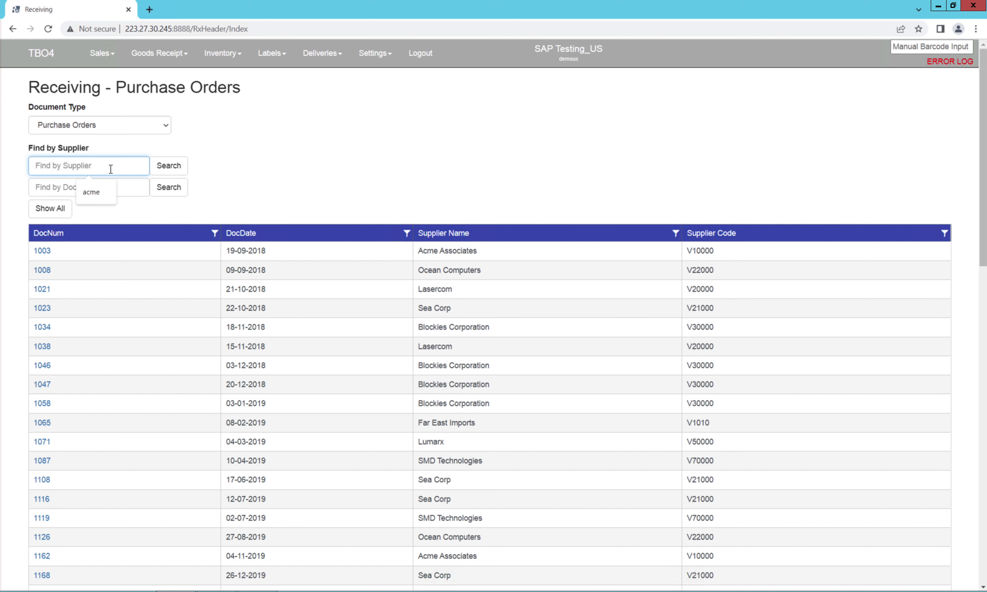
type("am")
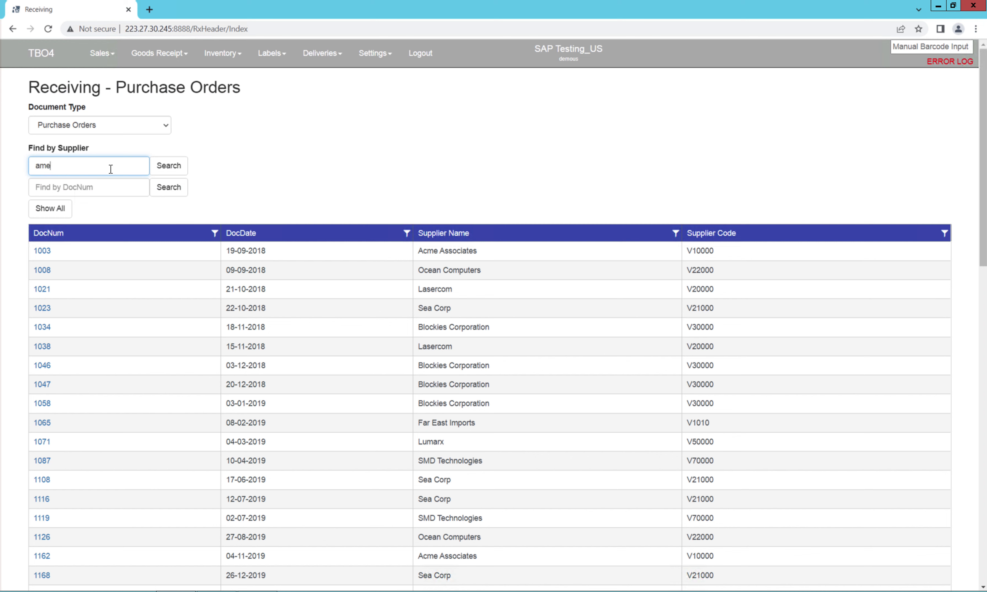
type("e")
key("BackSpace")
key("BackSpace")
key("BackSpace")
type("acm")
left_click(167, 166)
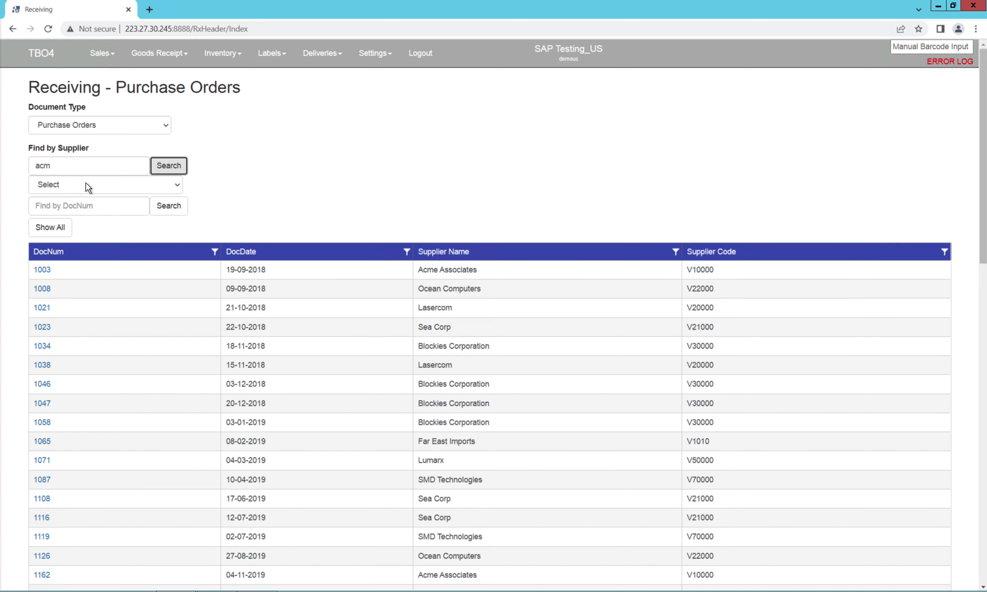
left_click(86, 184)
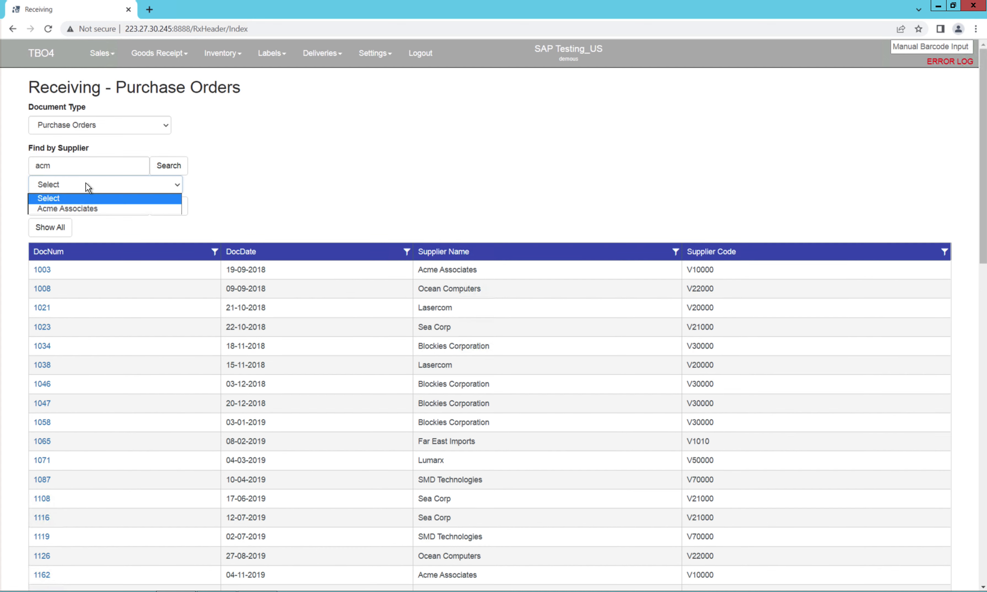
left_click(73, 207)
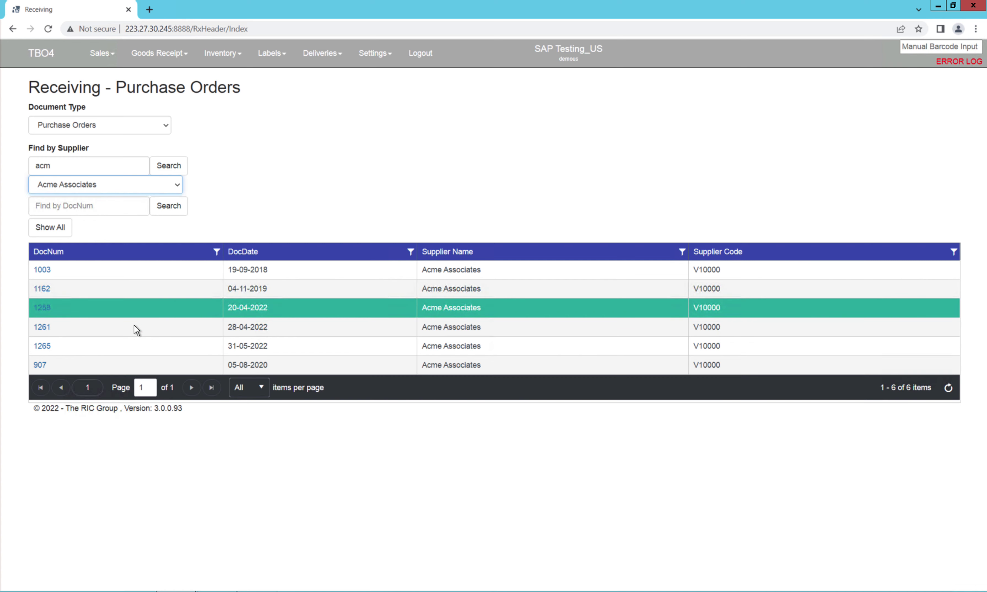
left_click(43, 347)
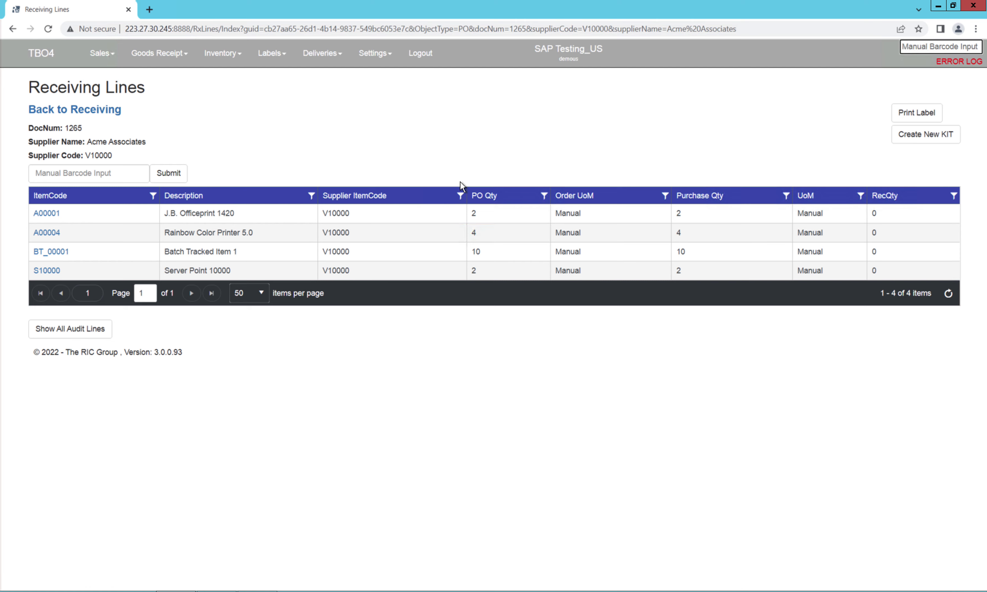
- Receive 2 units of item A00001
left_click(695, 215)
left_click(48, 215)
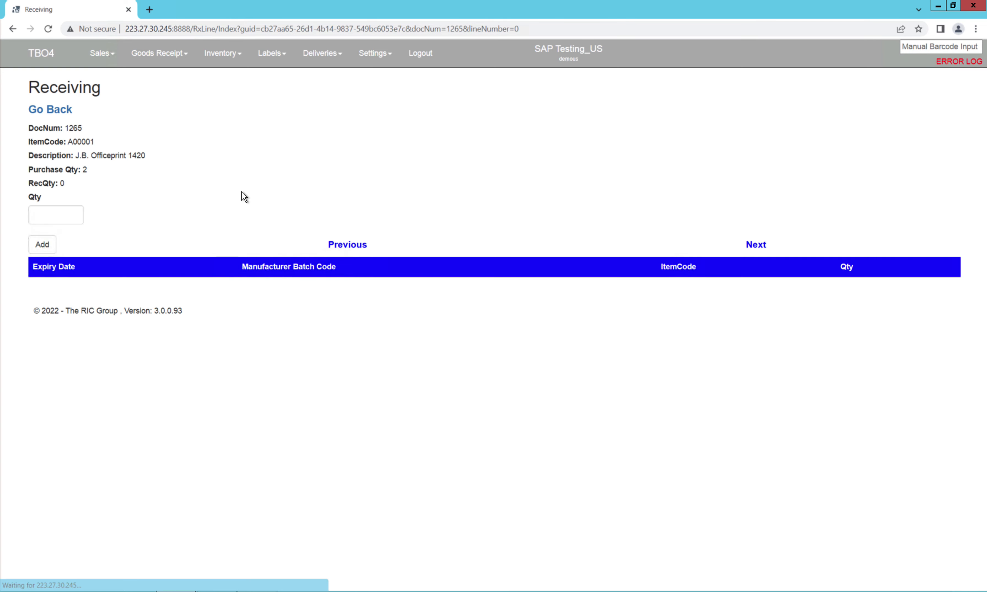
left_click(38, 216)
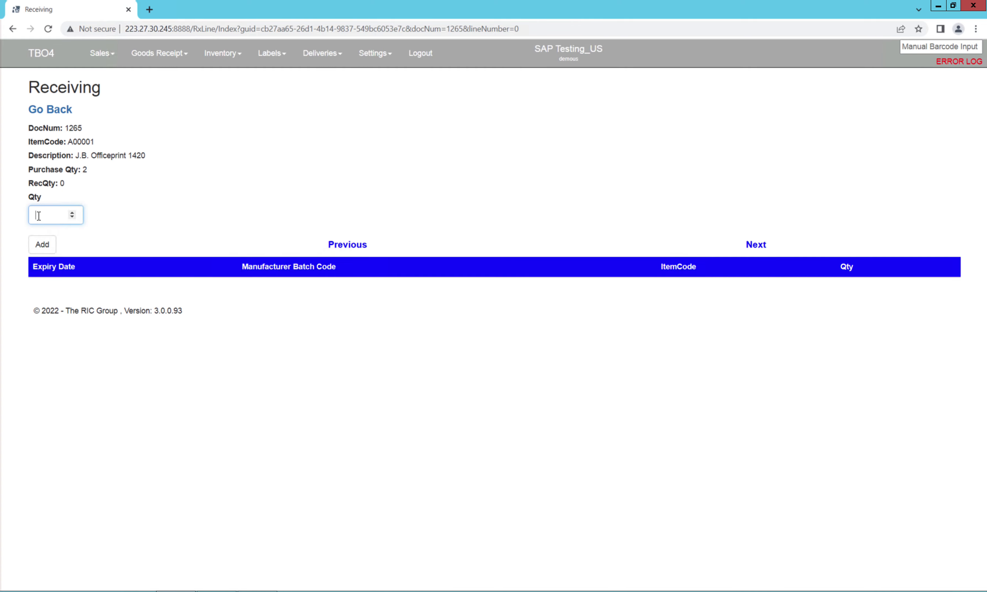
left_click(41, 246)
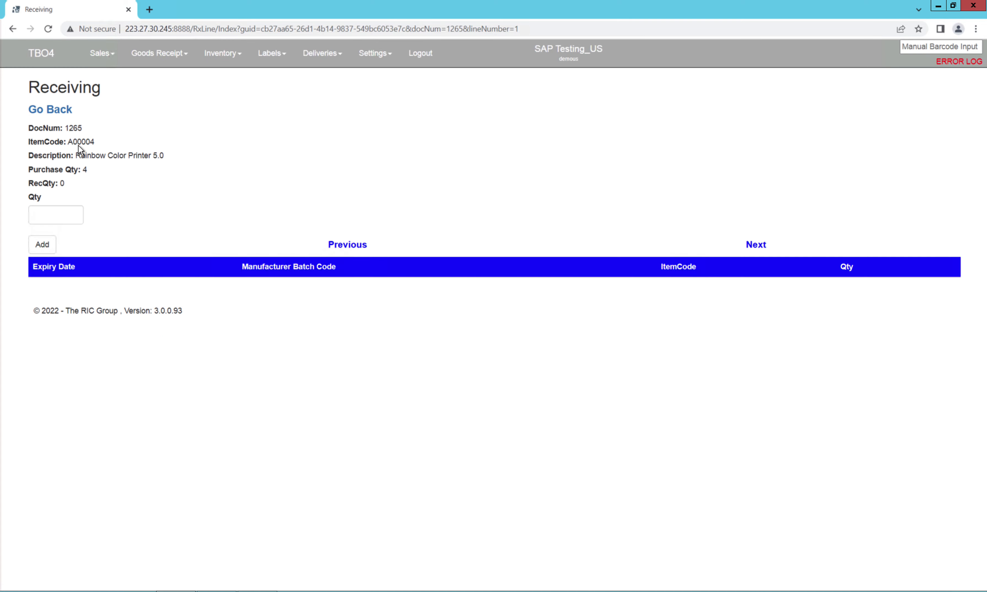
- Receive 4 units of item A00004
left_click(48, 216)
type("4")
left_click(43, 245)
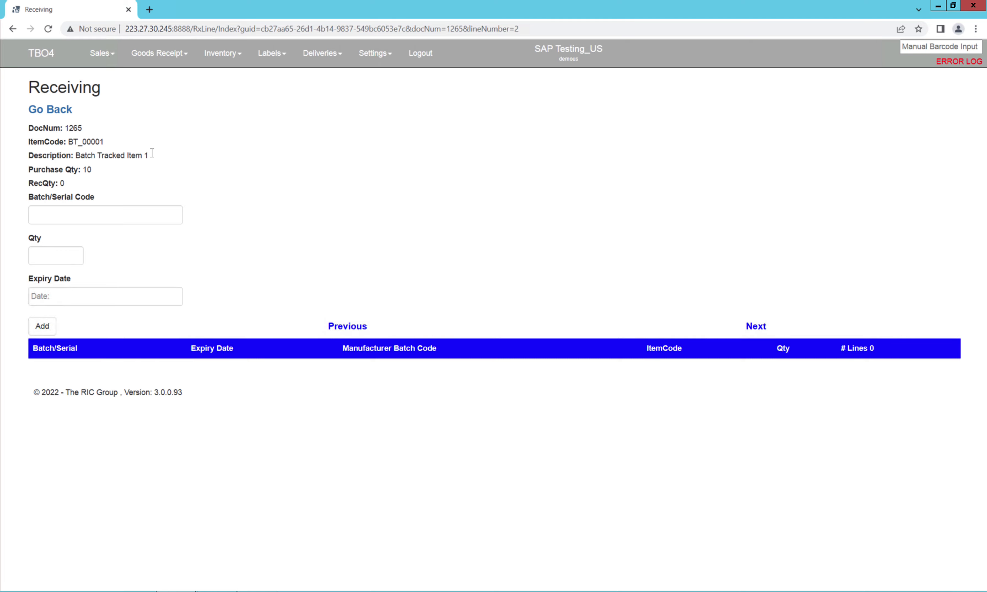
- Add batch BATHC01 for BT_00001 with quantity 10 and expiry date 30 November 2022
left_click(51, 214)
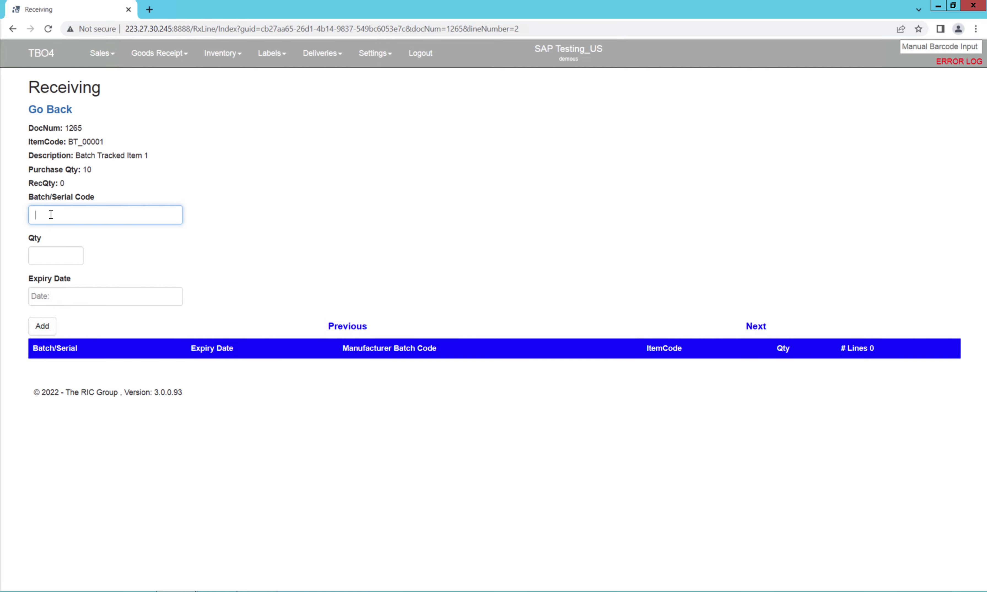
type("BATHC01")
left_click(53, 259)
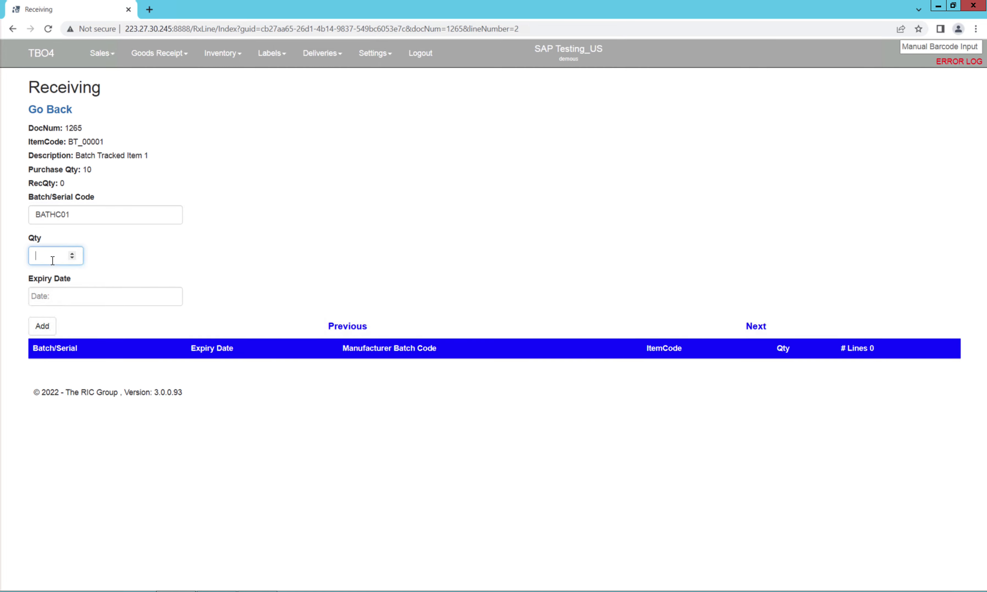
type("10")
left_click(45, 297)
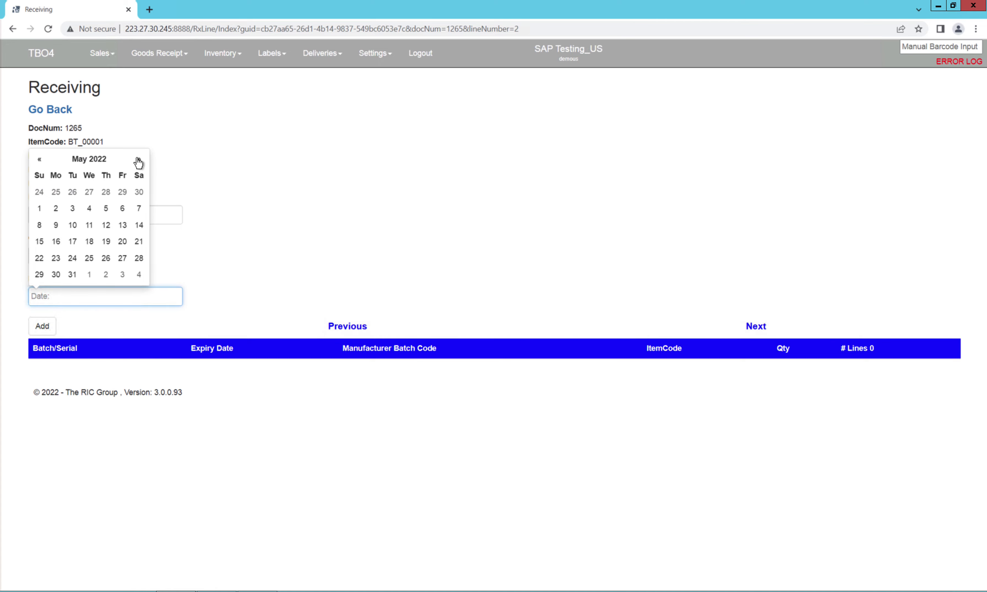
left_click(138, 159)
left_click(139, 160)
left_click(139, 160)
left_click(138, 159)
left_click(139, 159)
left_click(139, 159)
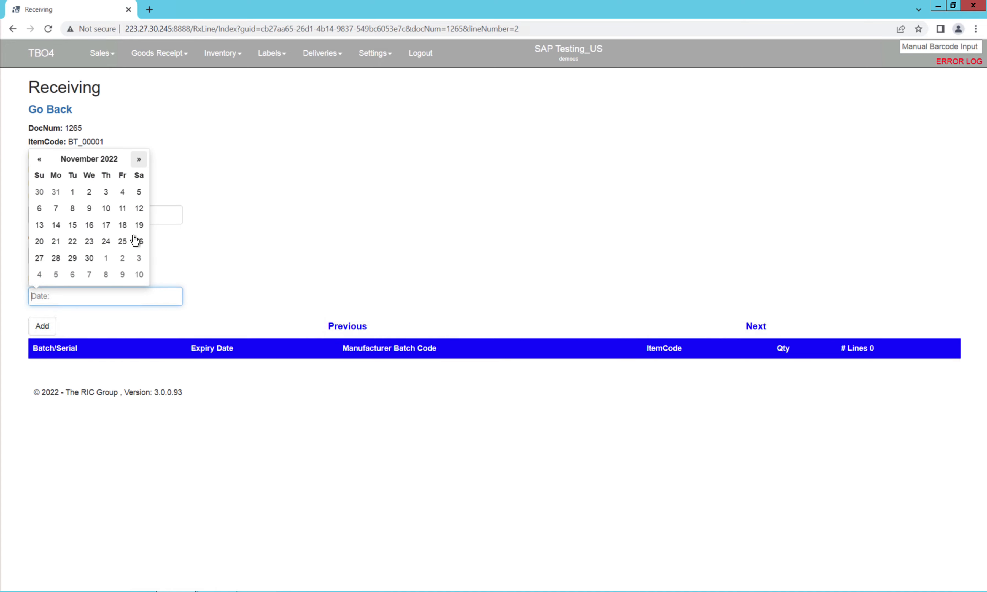
left_click(90, 259)
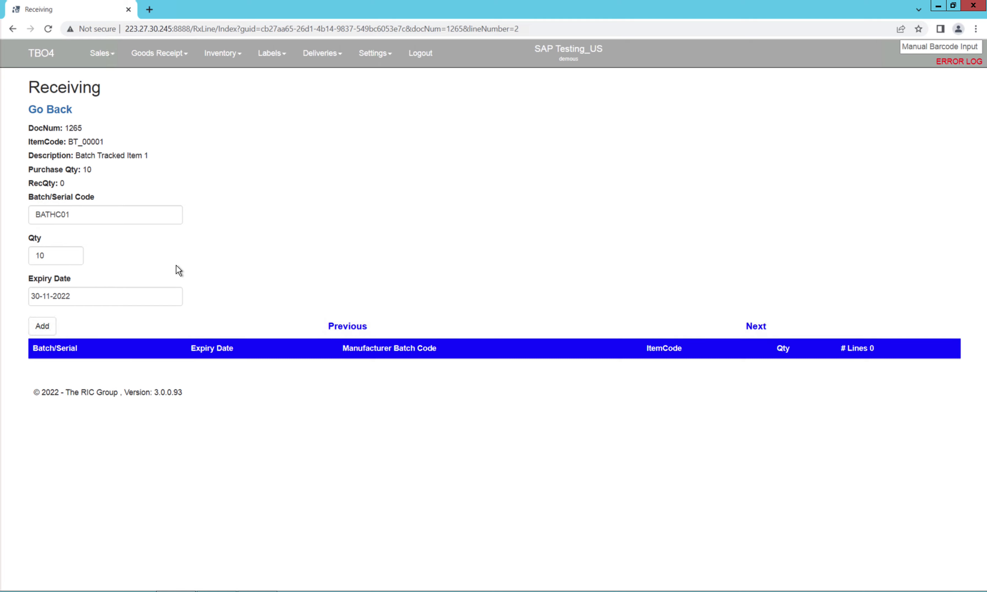
left_click(44, 327)
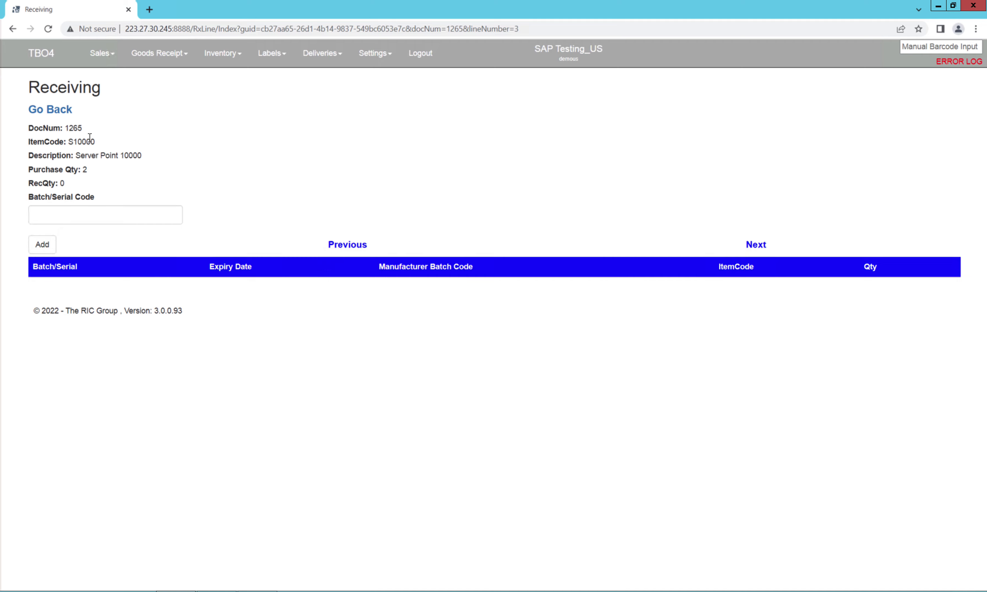
- Receive S10000 under serial numbers 12345678 and 12345679
left_click(52, 217)
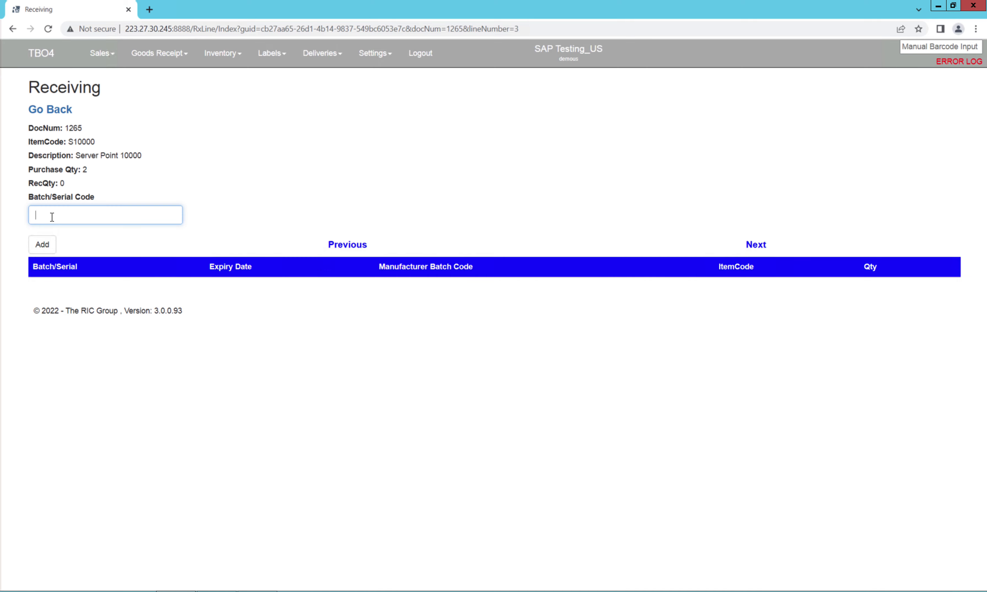
type("12345678")
left_click(42, 244)
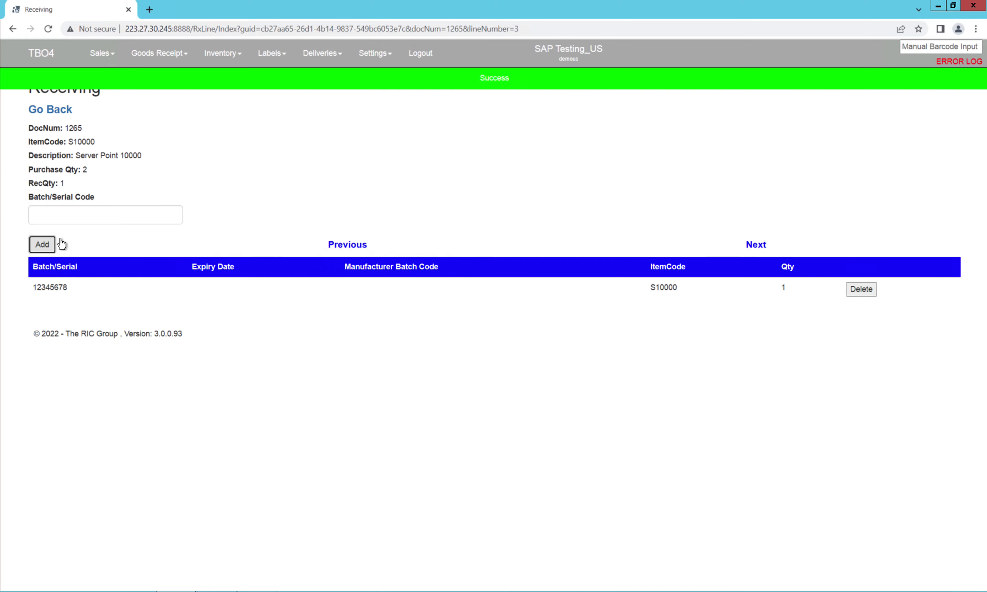
left_click(97, 215)
type("1234")
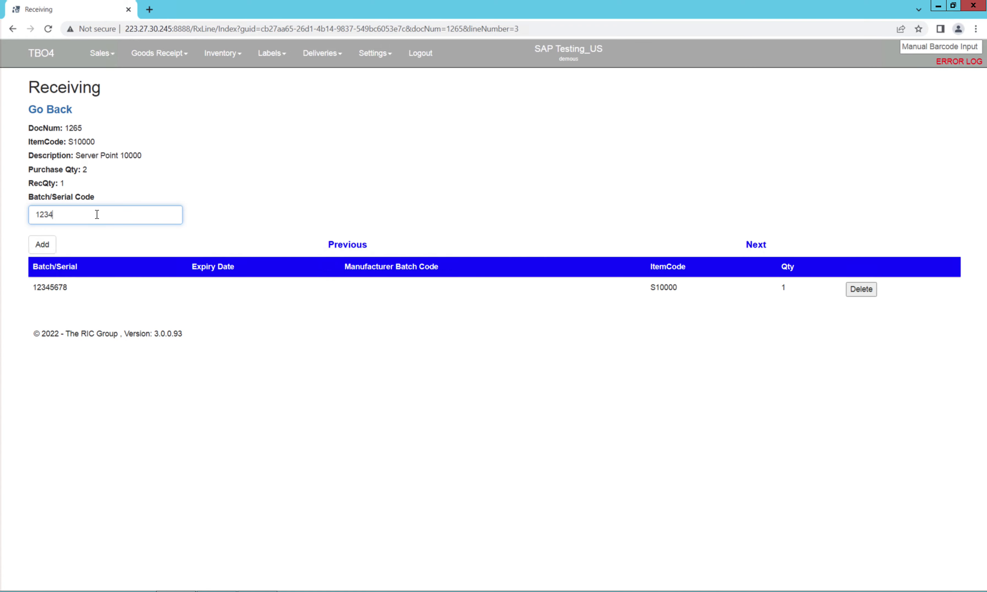
type("5679")
left_click(41, 244)
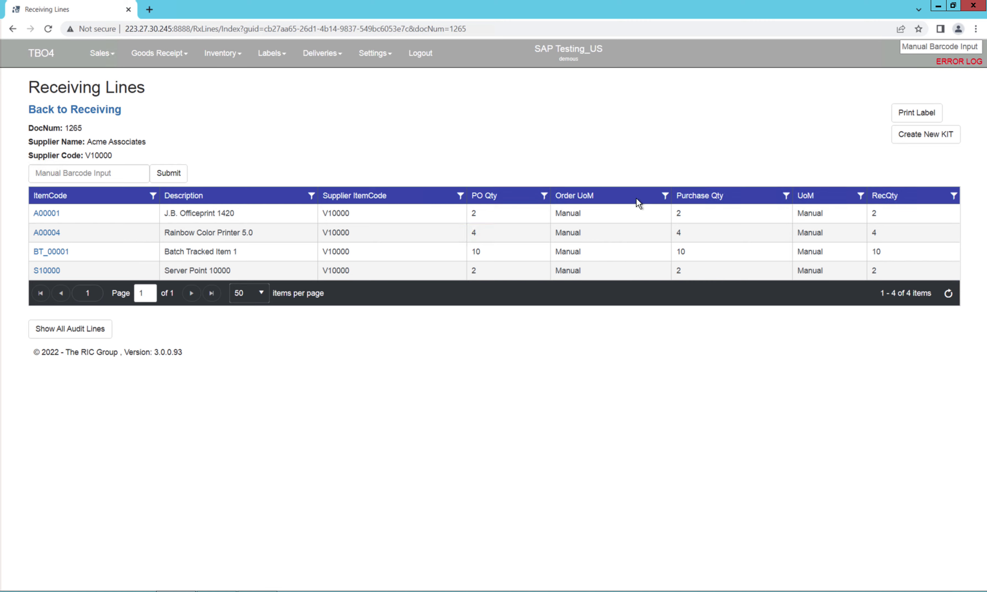
- Review the fully received A00001 and A00004 lines, then return to the Receiving list
left_click(500, 227)
left_click(483, 212)
left_click(56, 111)
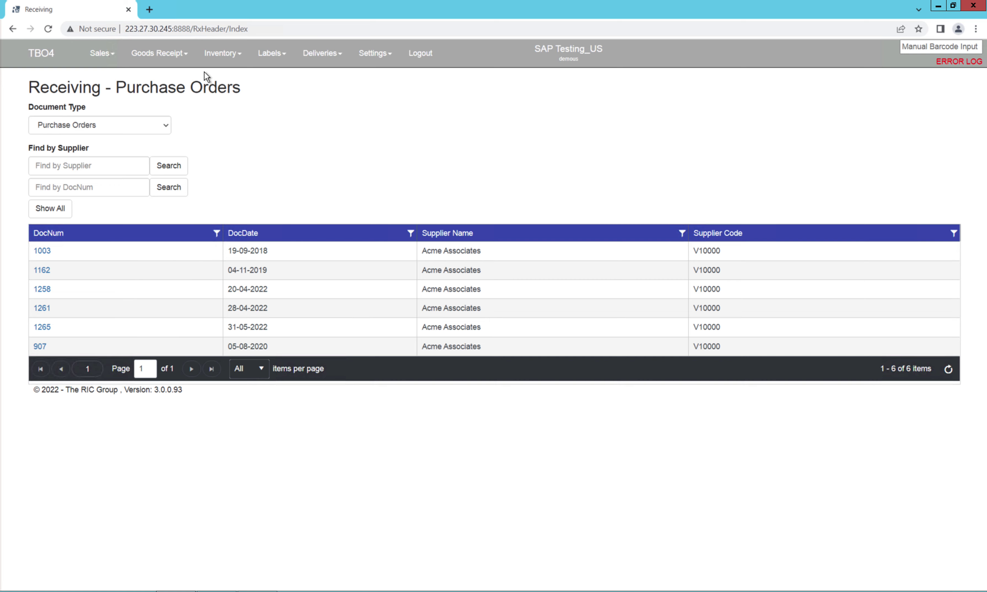
- Keep Purchase Orders as the document type and go to Goods Receipt > PutAway
left_click(165, 125)
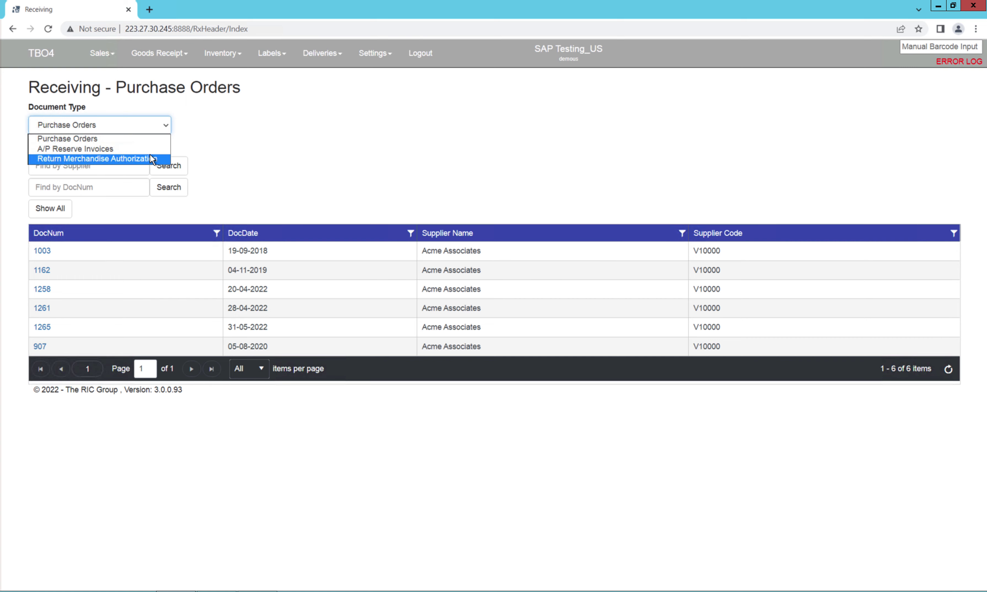
left_click(317, 120)
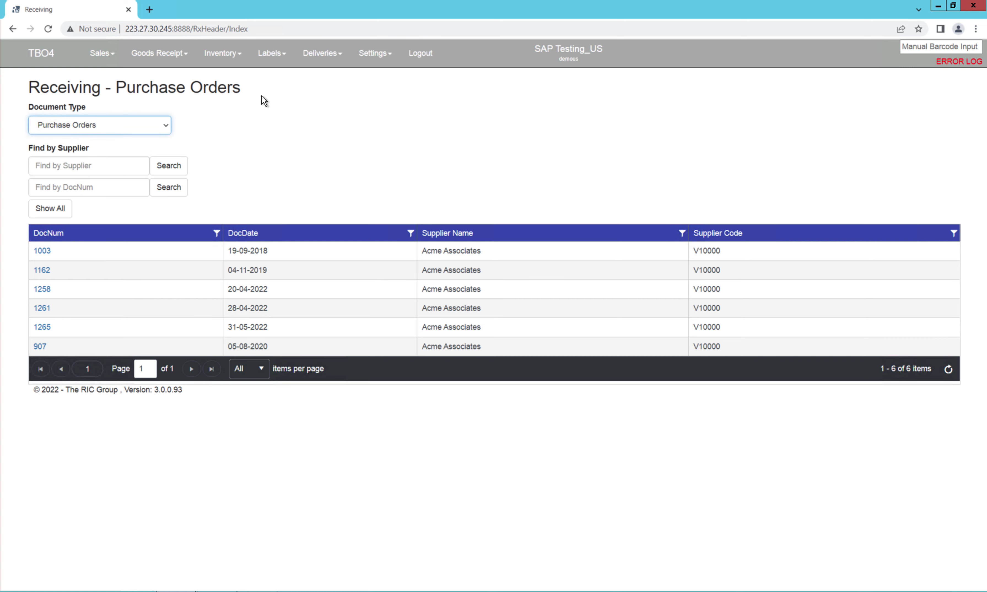
left_click(180, 54)
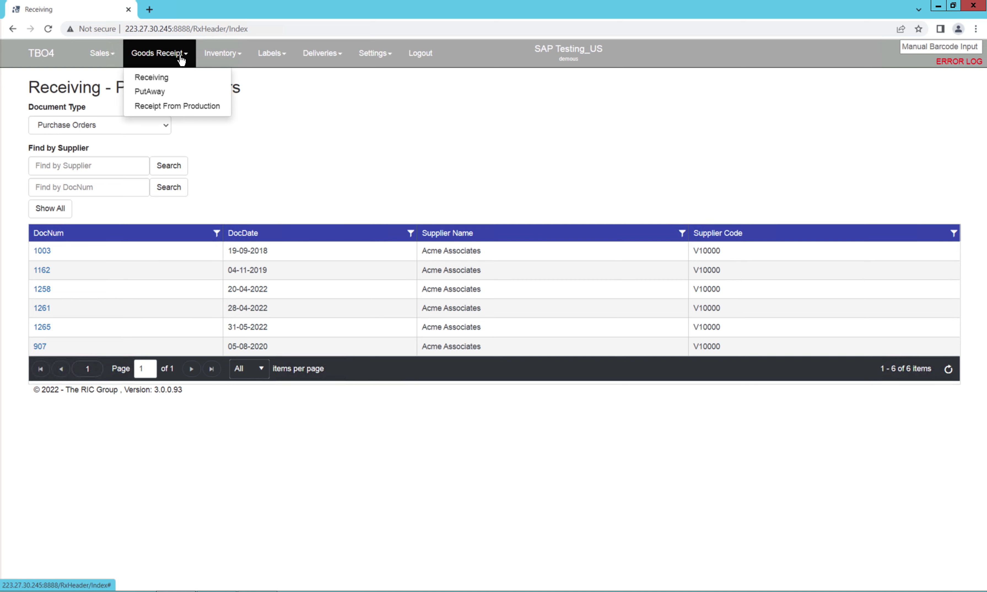
left_click(154, 93)
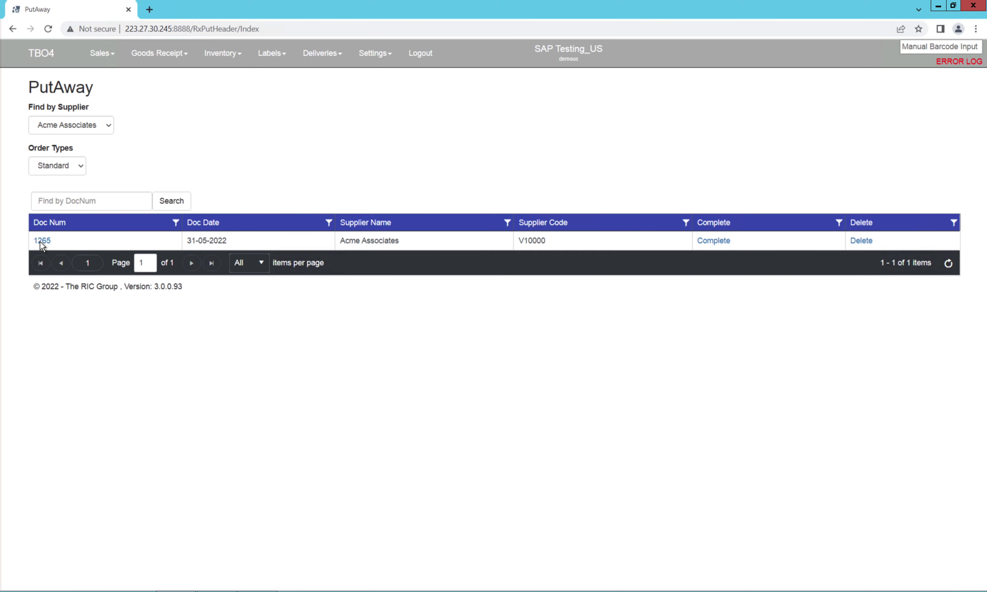
- Open doc 1265's put-away lines, enable PutAway All, and put all lines away to default bins
left_click(44, 243)
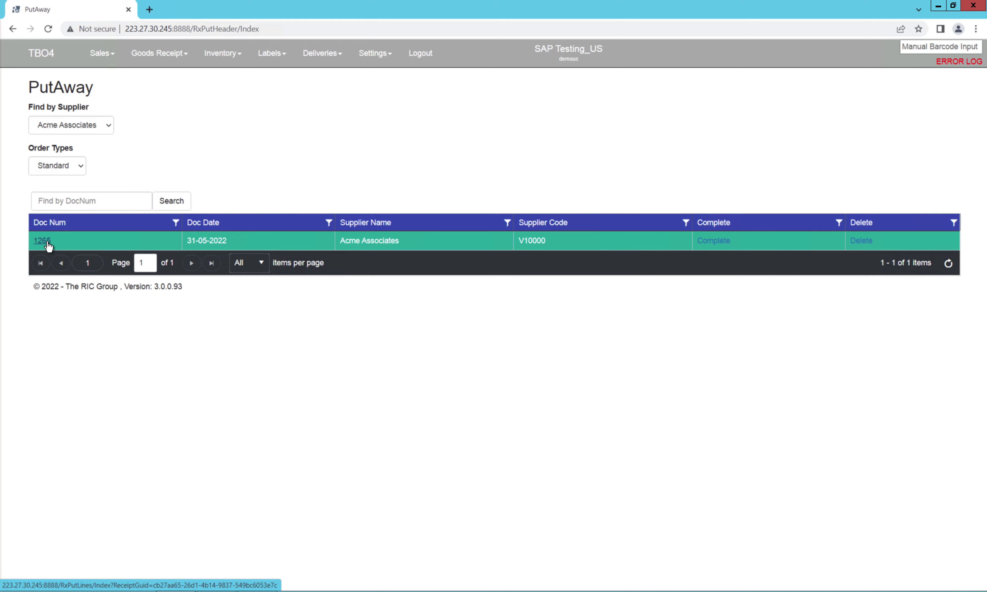
left_click(47, 241)
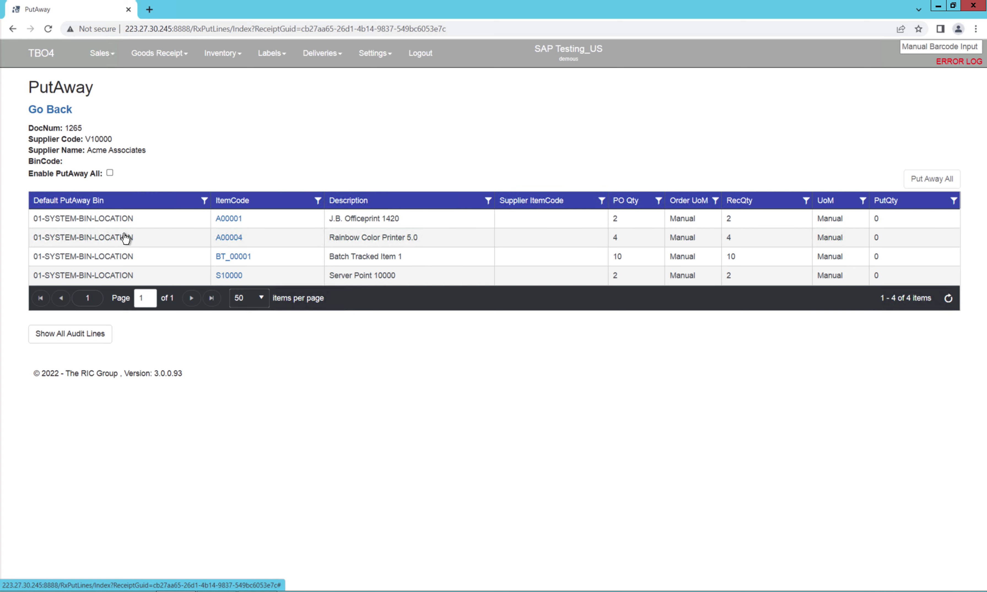
left_click(110, 173)
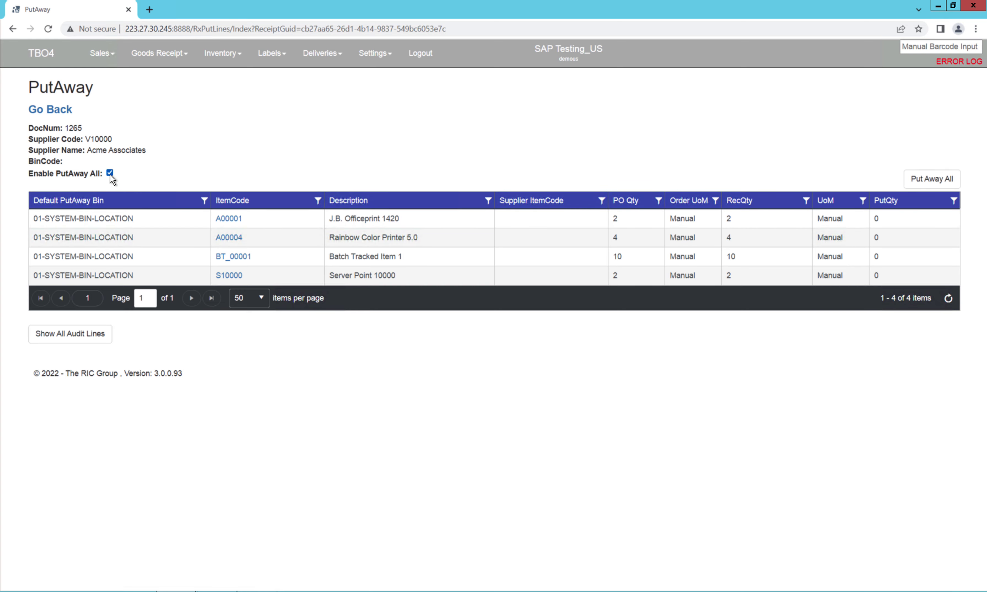
left_click(939, 180)
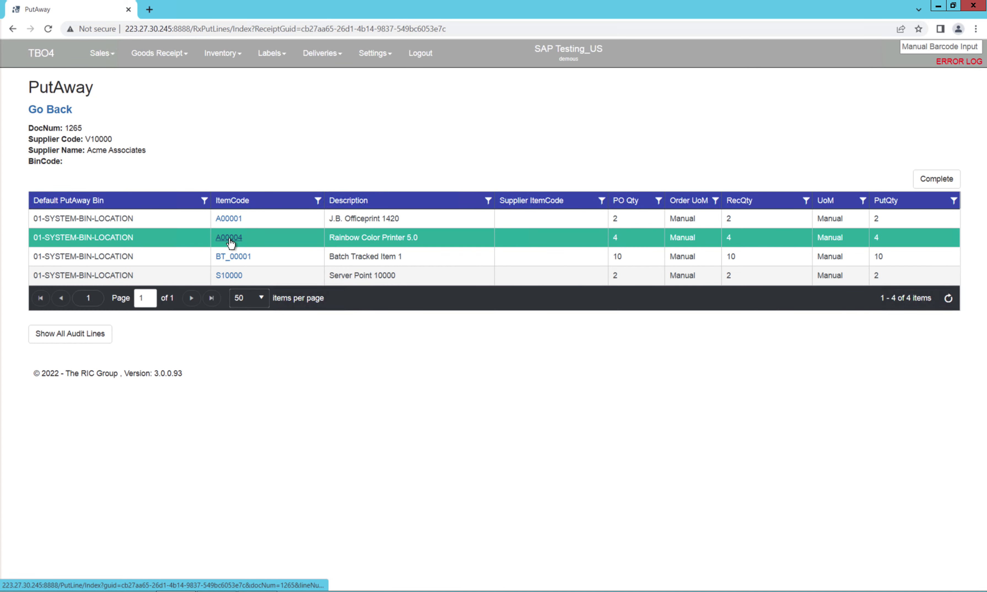
- Delete A00004's put-away record for the system bin location
left_click(230, 239)
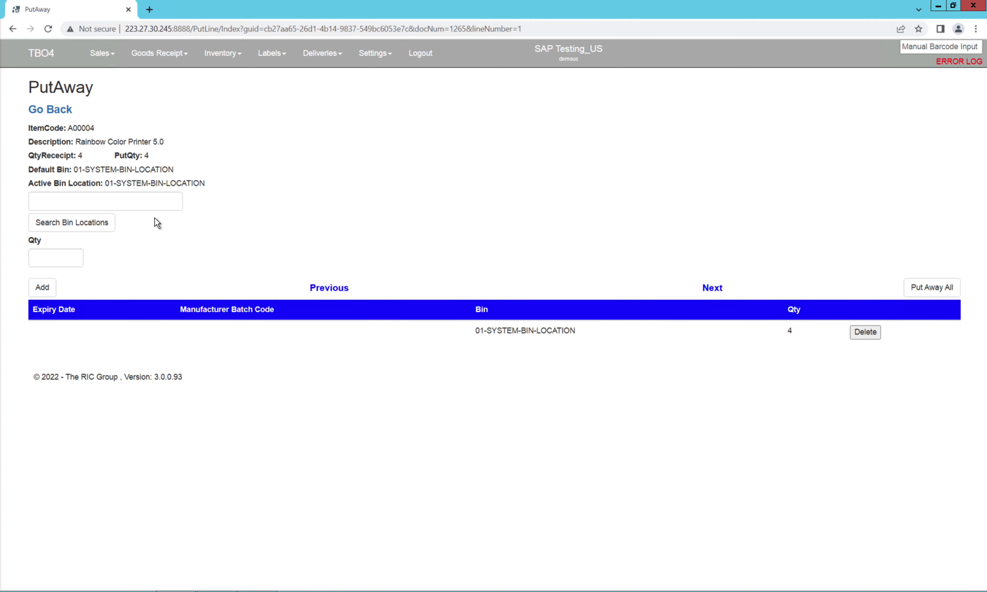
left_click(859, 336)
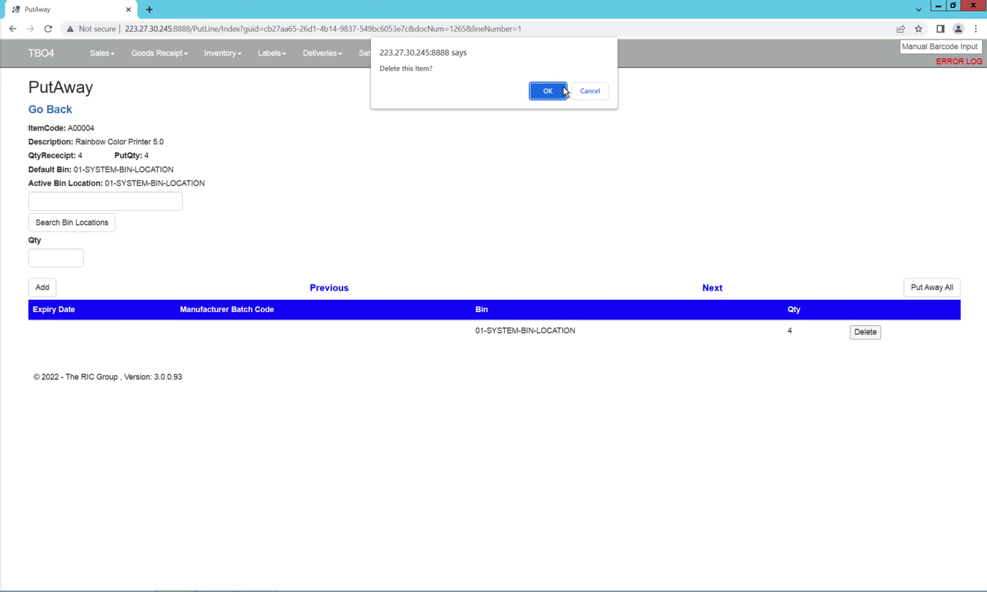
left_click(558, 90)
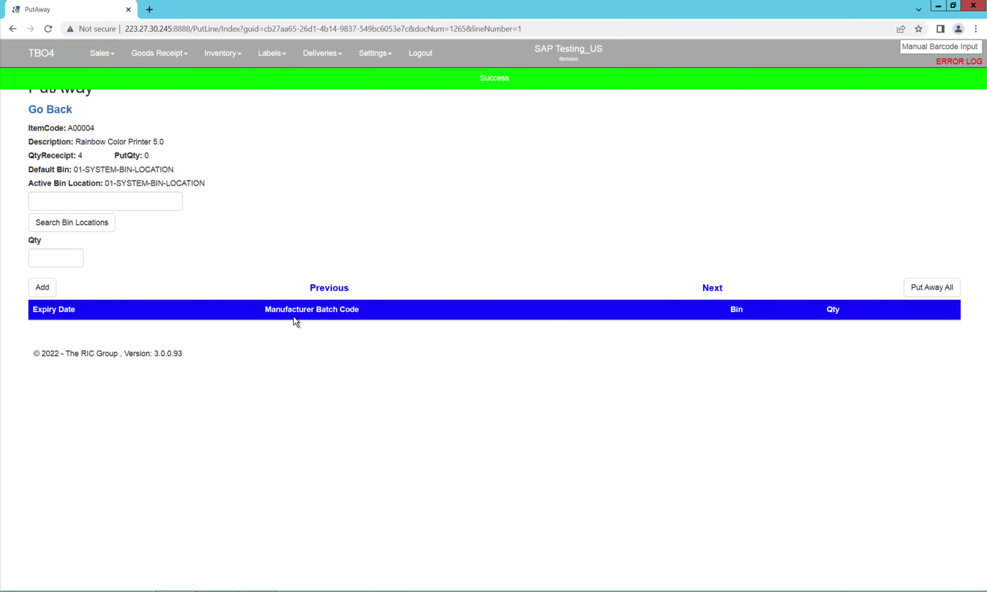
- Put 4 units of A00004 into bin 01-A1-S1-L2, found by searching '01-'
left_click(85, 224)
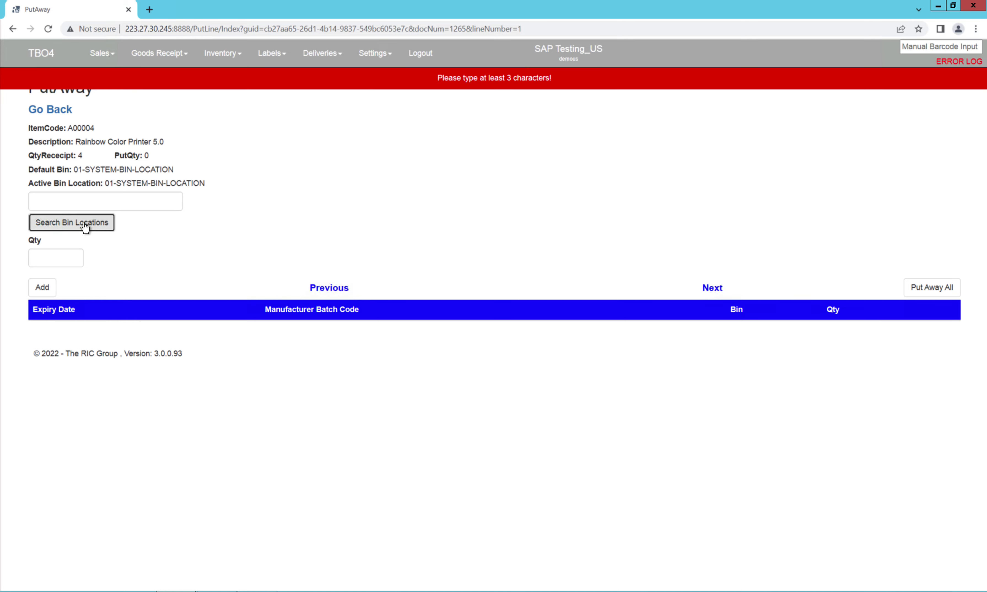
left_click(63, 195)
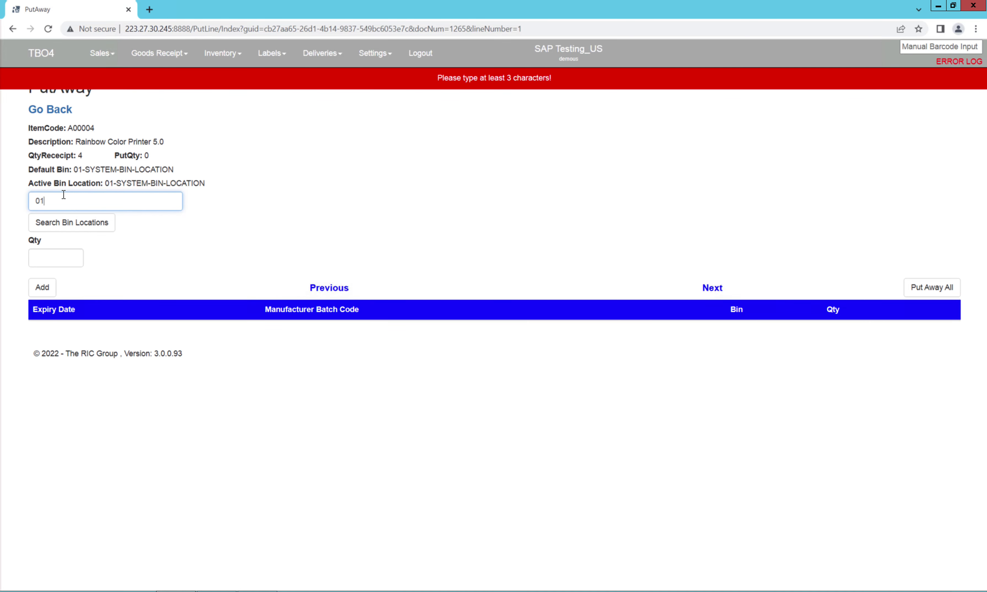
left_click(64, 228)
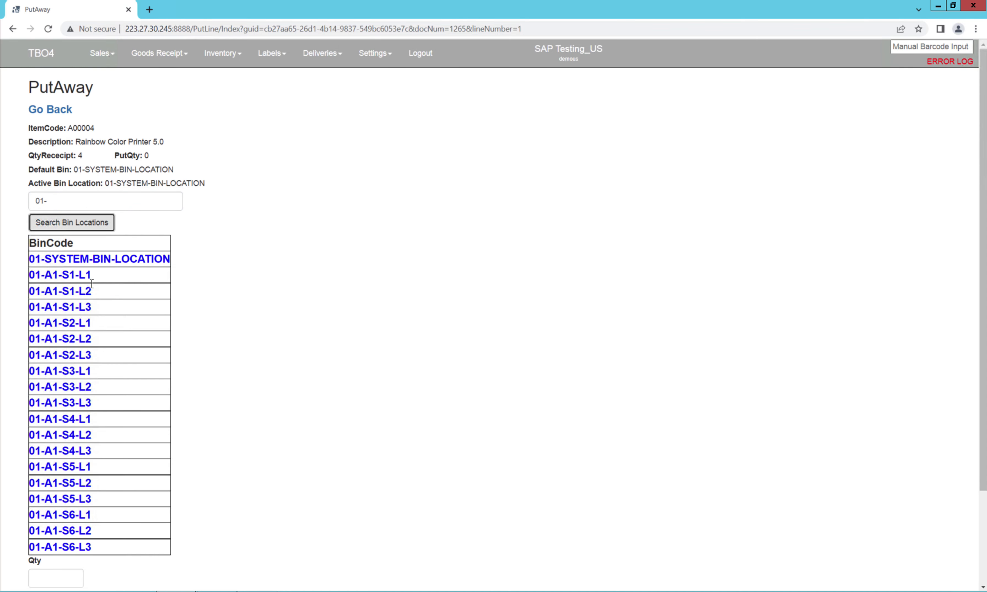
left_click(74, 292)
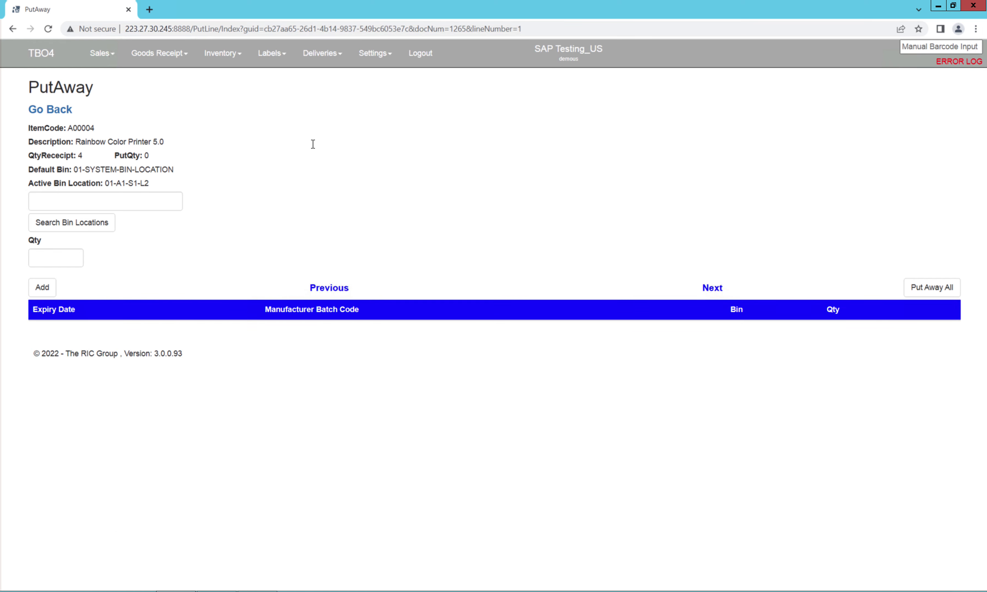
left_click(46, 259)
type("4")
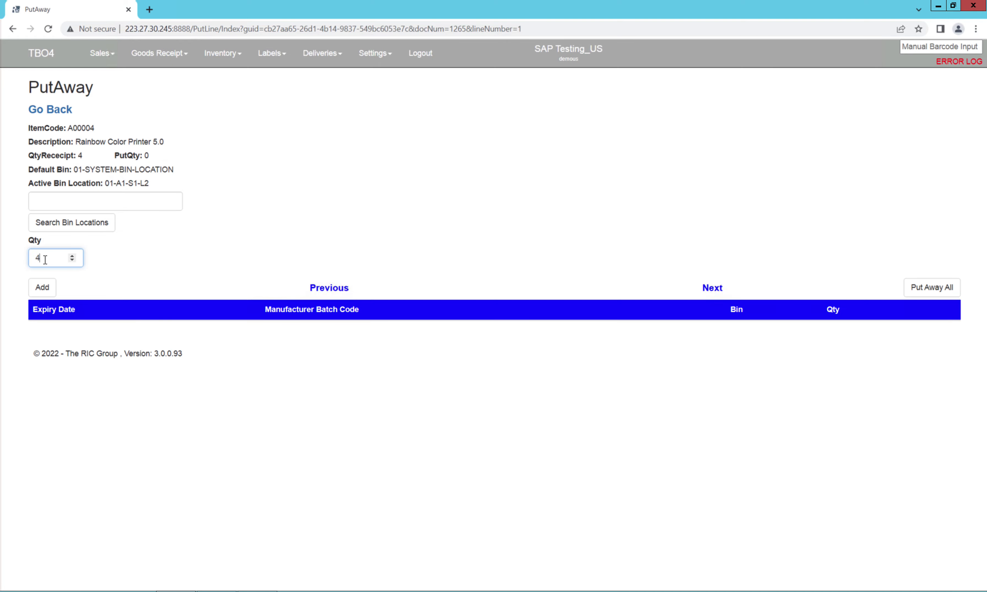
left_click(43, 289)
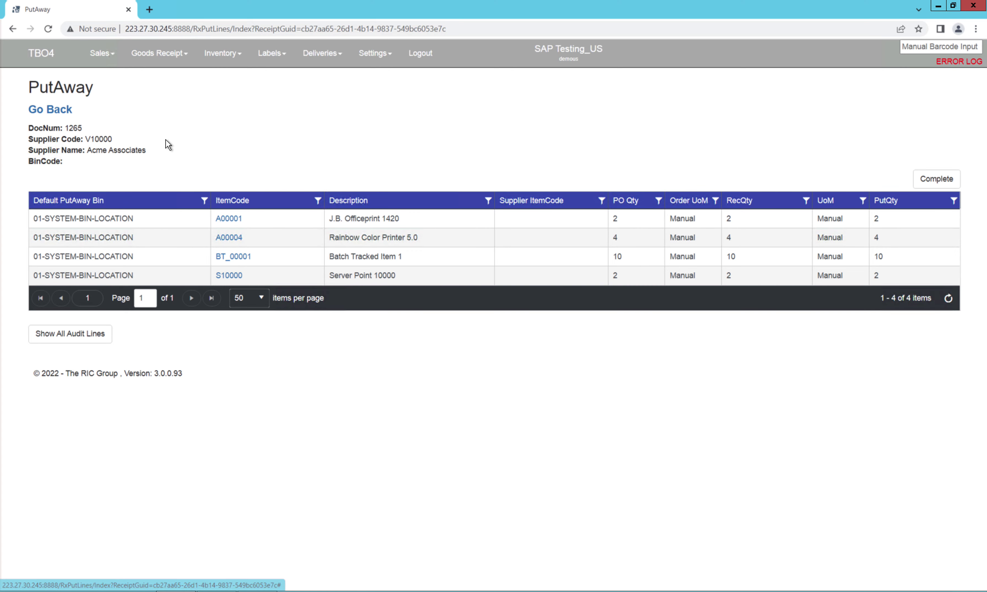
- Complete the put-away for PO 1265
left_click(939, 180)
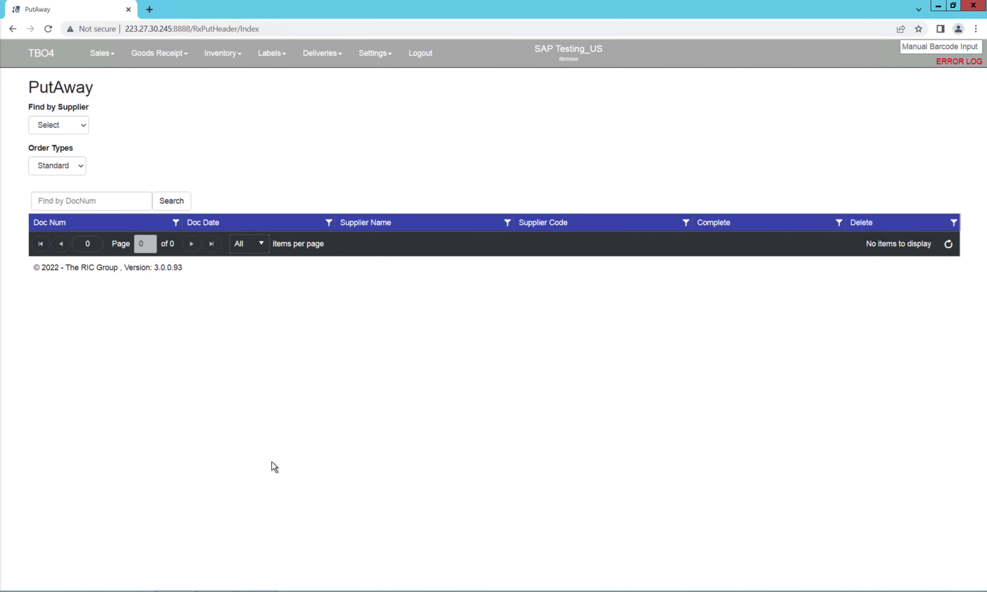
- Back in SAP Business One, refresh PO 1265 to show Closed and open Goods Receipt PO 1239
mouse_move(257, 591)
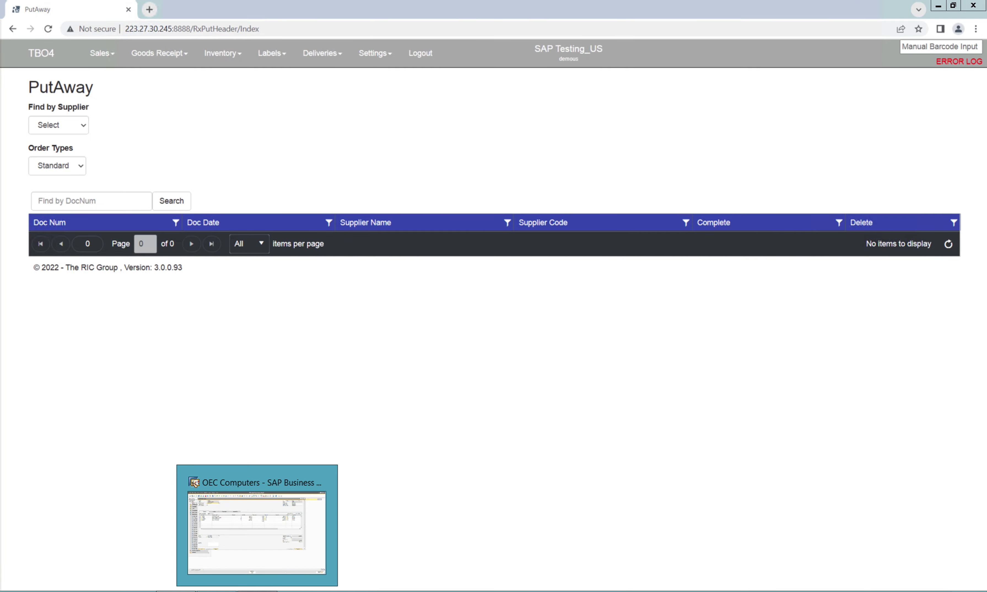
left_click(266, 549)
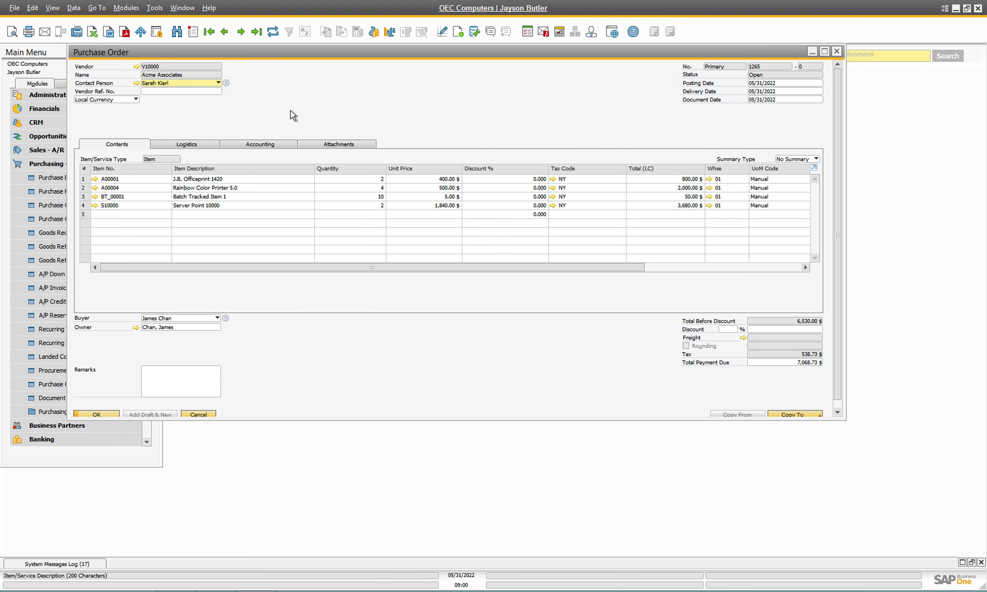
left_click(275, 34)
left_click(275, 34)
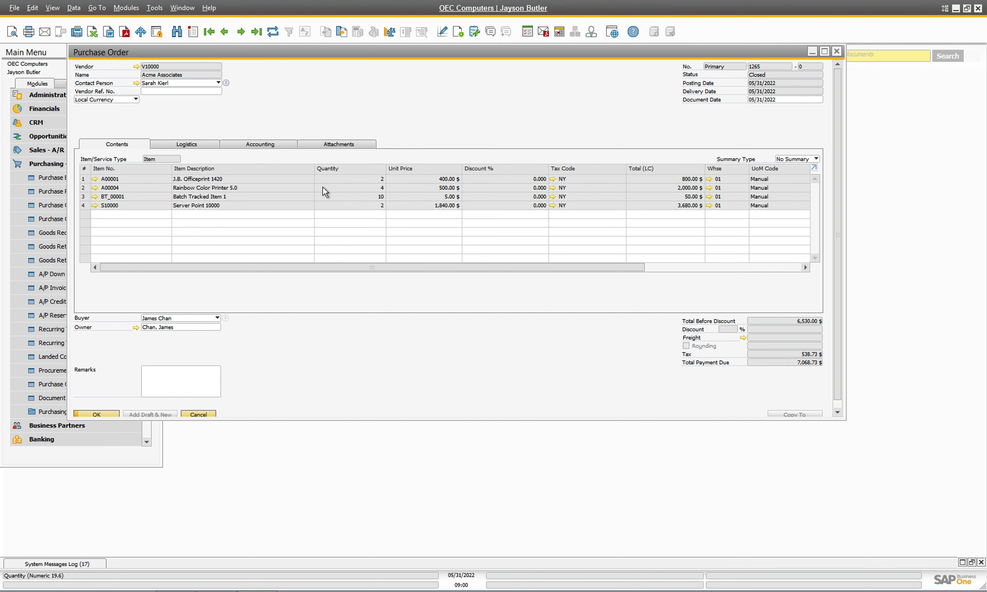
left_click(342, 32)
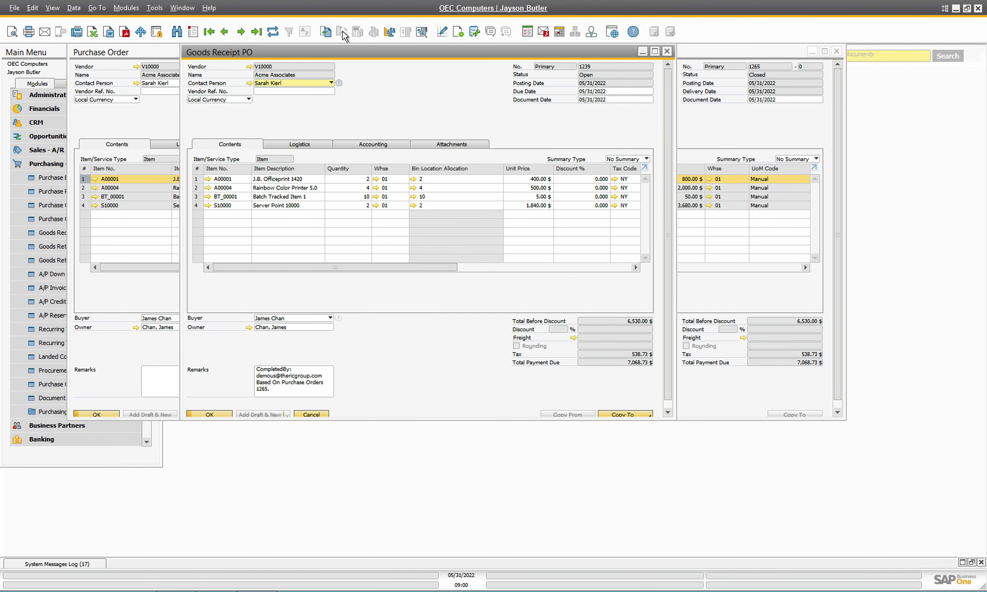
right_click(405, 129)
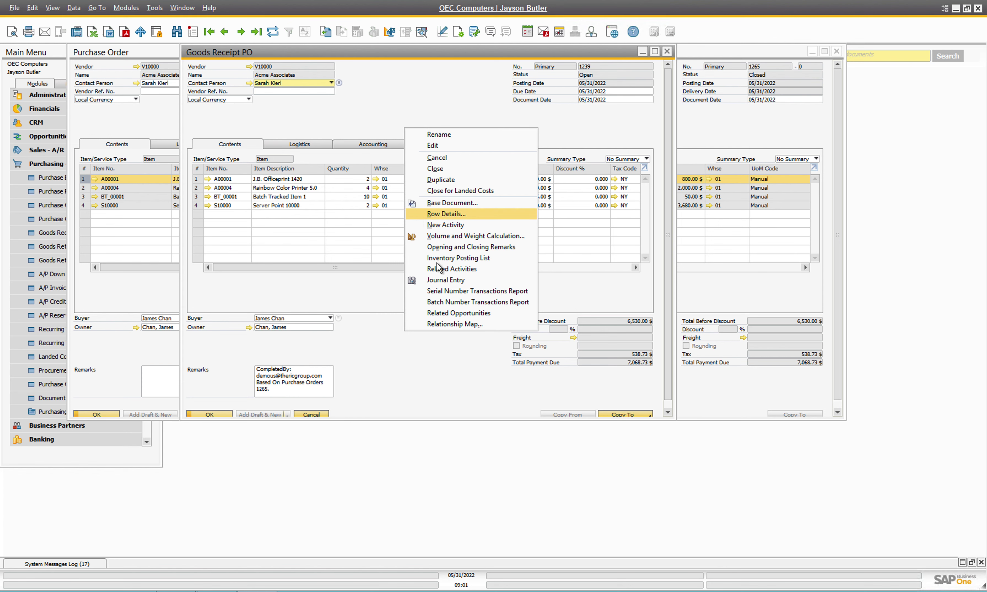
left_click(446, 303)
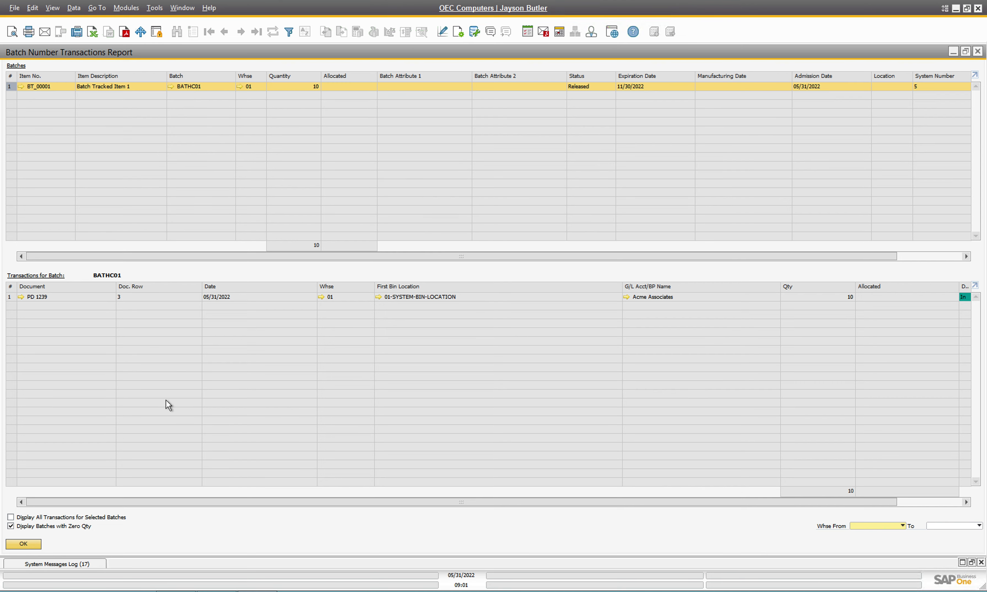
key("Escape")
right_click(386, 134)
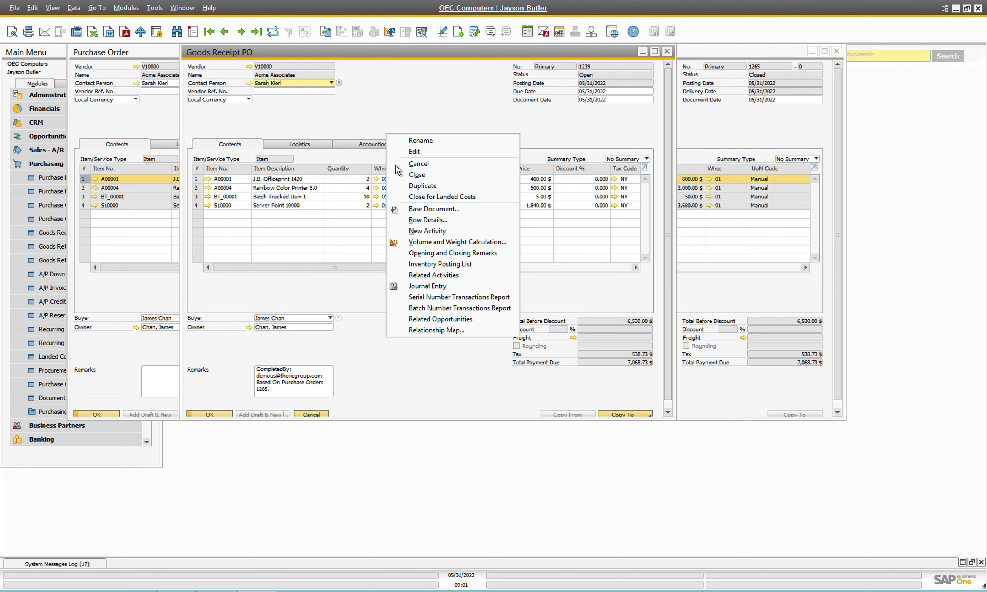
left_click(456, 297)
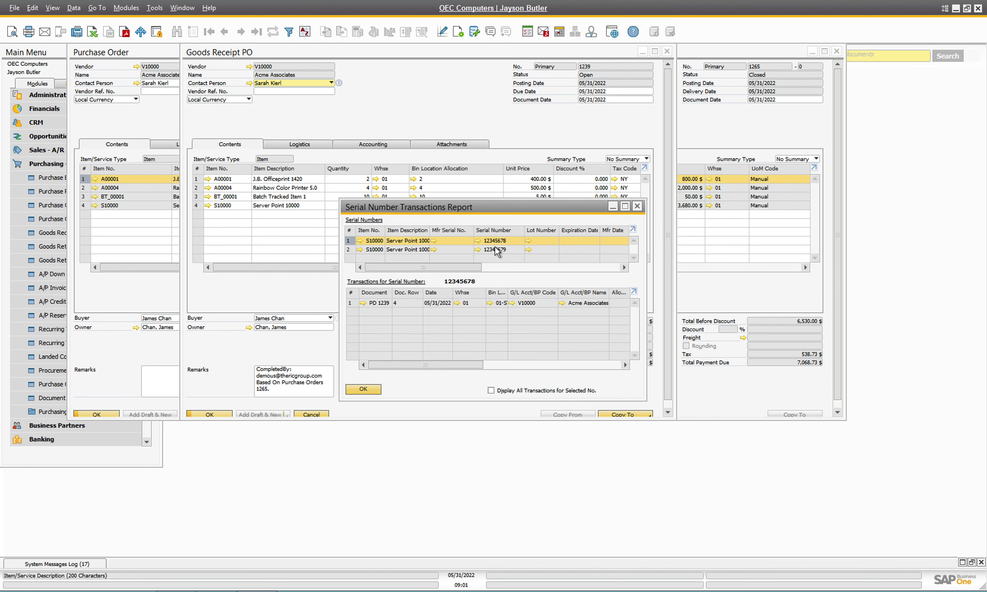
left_click(364, 389)
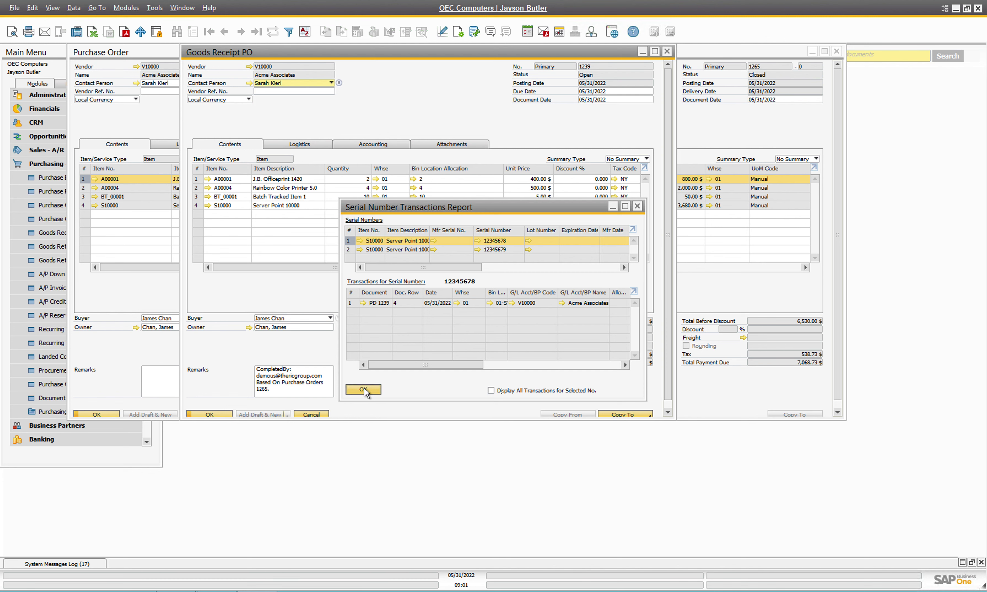
- Check Goods Receipt PO 1239's Inventory Posting List shows A00004 in bin 01-A1-S1-L2, then return to RIC PutAway
right_click(357, 134)
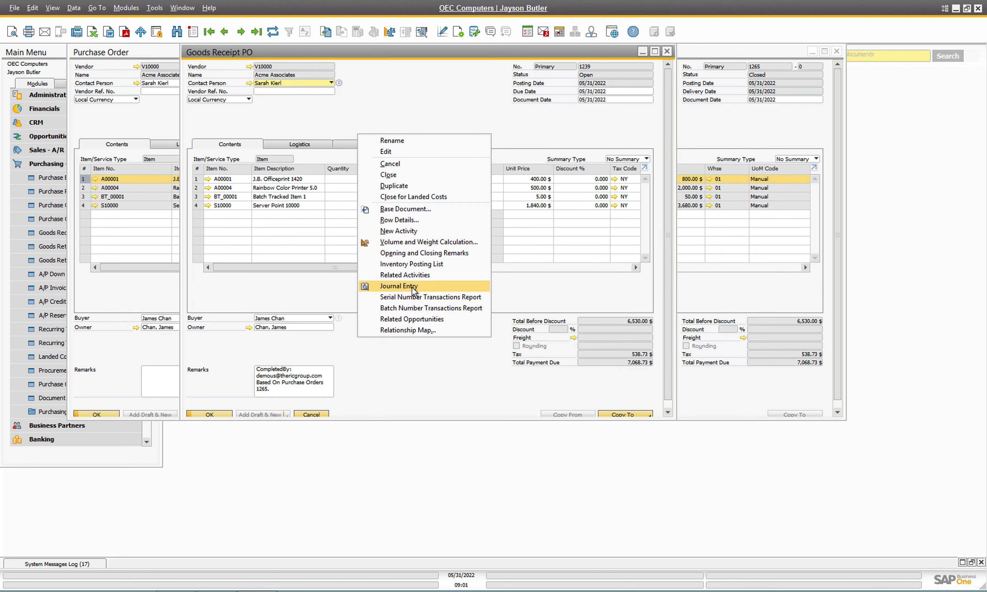
left_click(422, 266)
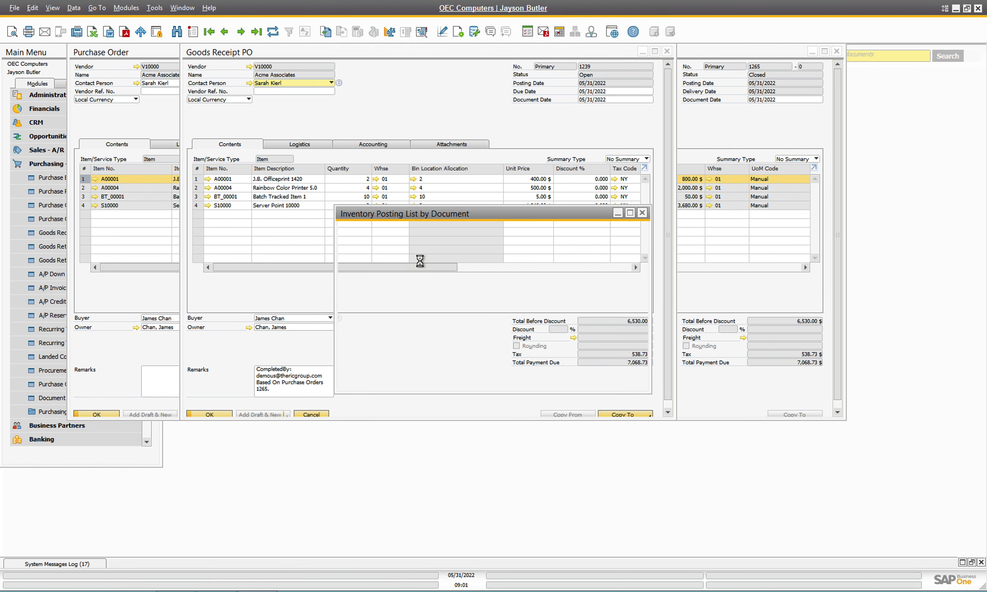
left_click(632, 212)
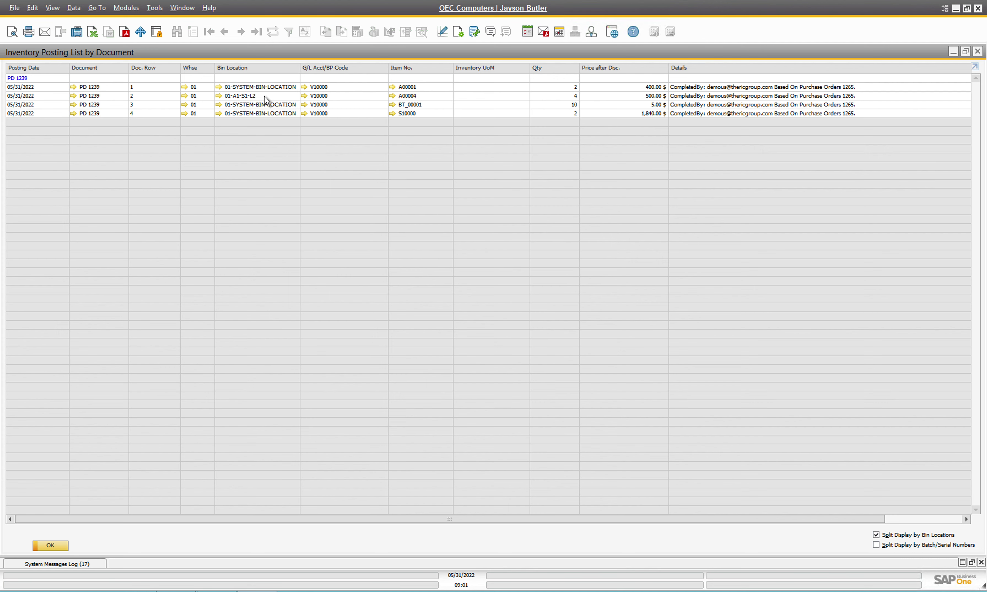
left_click(59, 546)
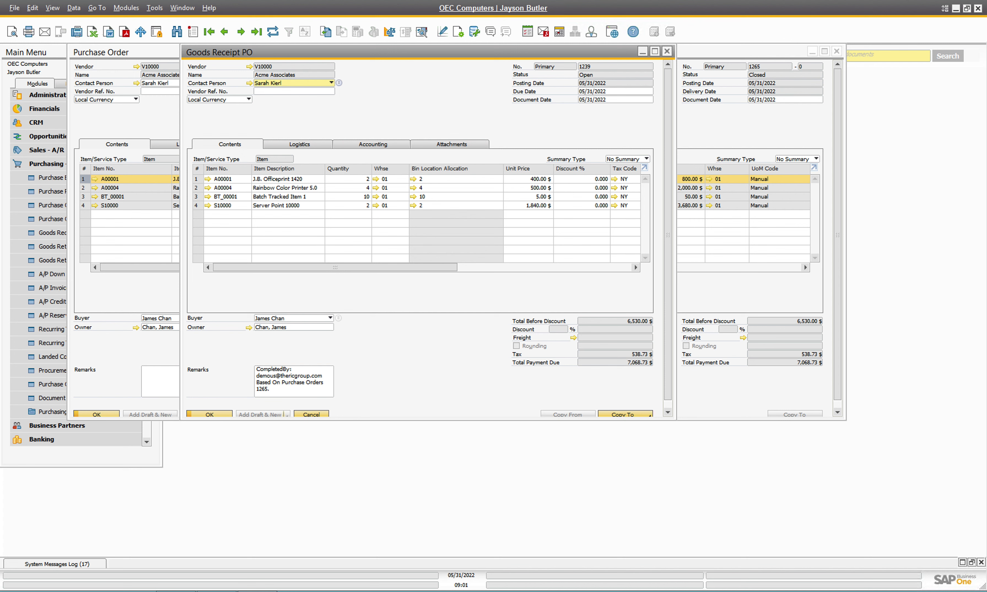
left_click(176, 588)
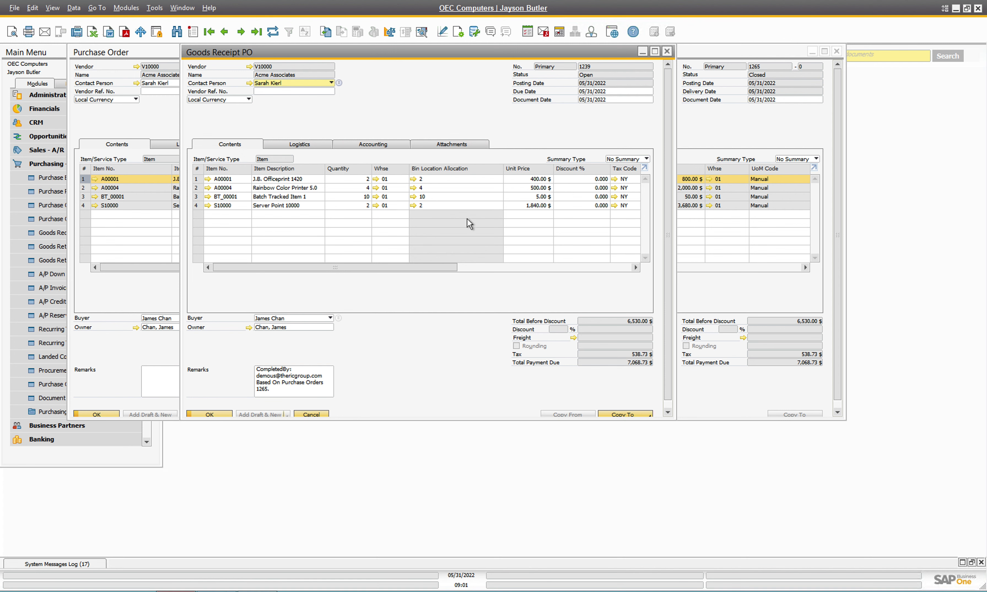